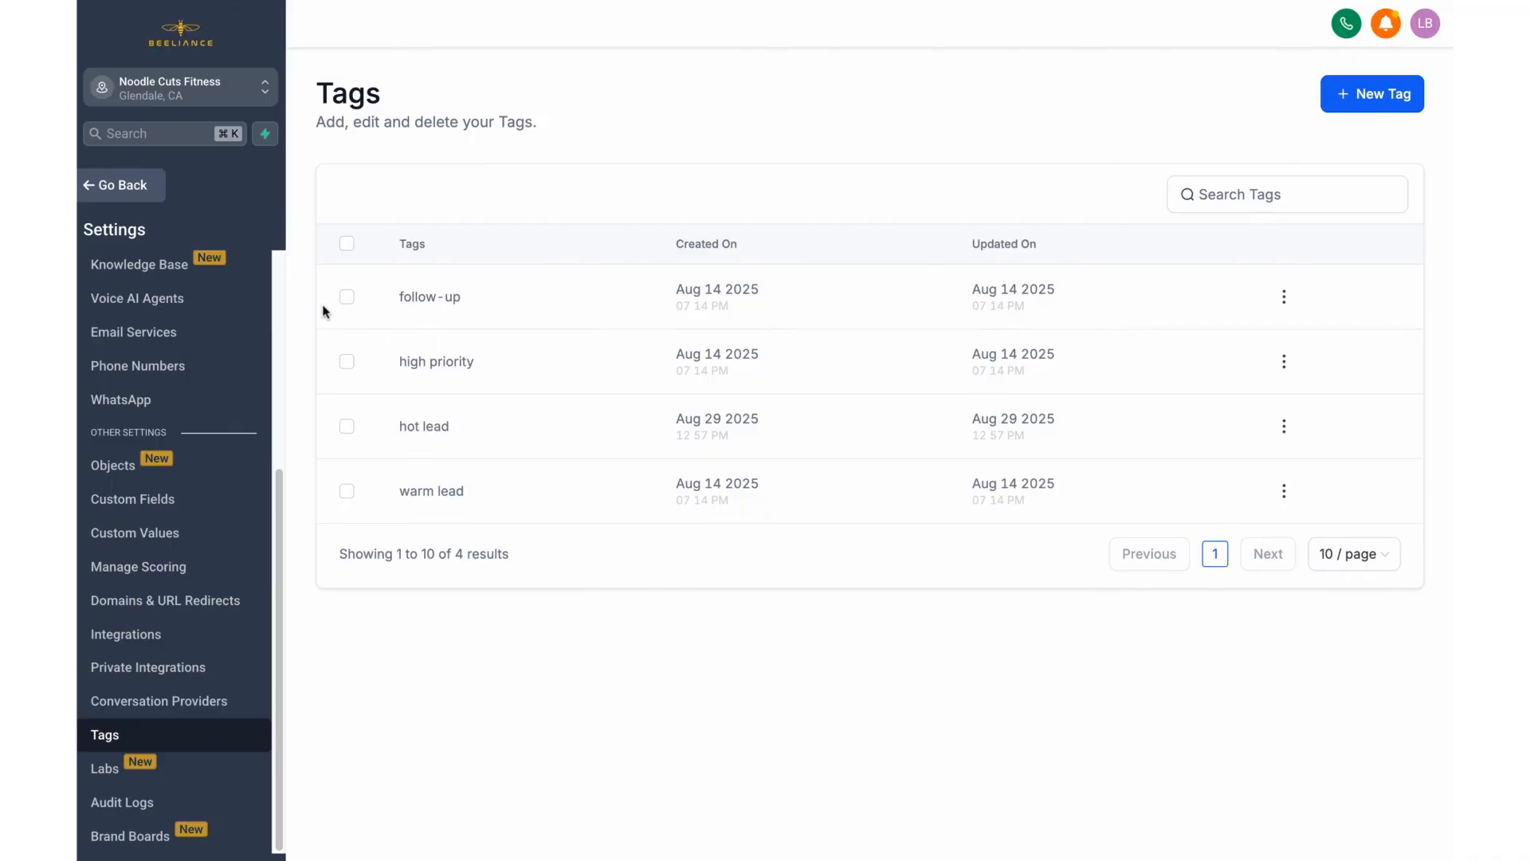
# Step: Leave the settings area and bring up the list of pipelines in Opportunities
pyautogui.scroll(5, 199, 383)
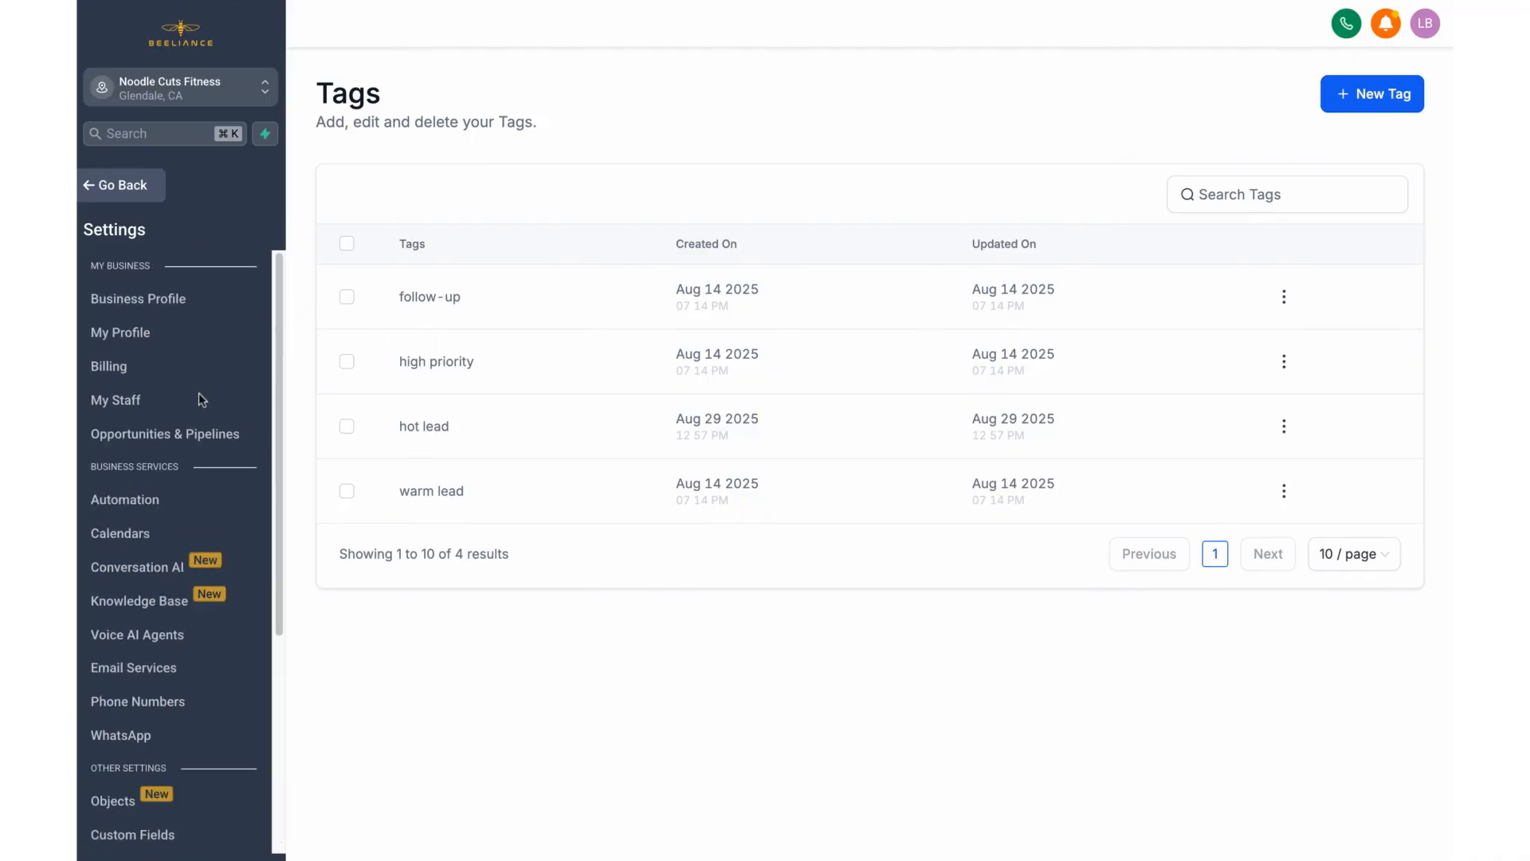
pyautogui.click(121, 188)
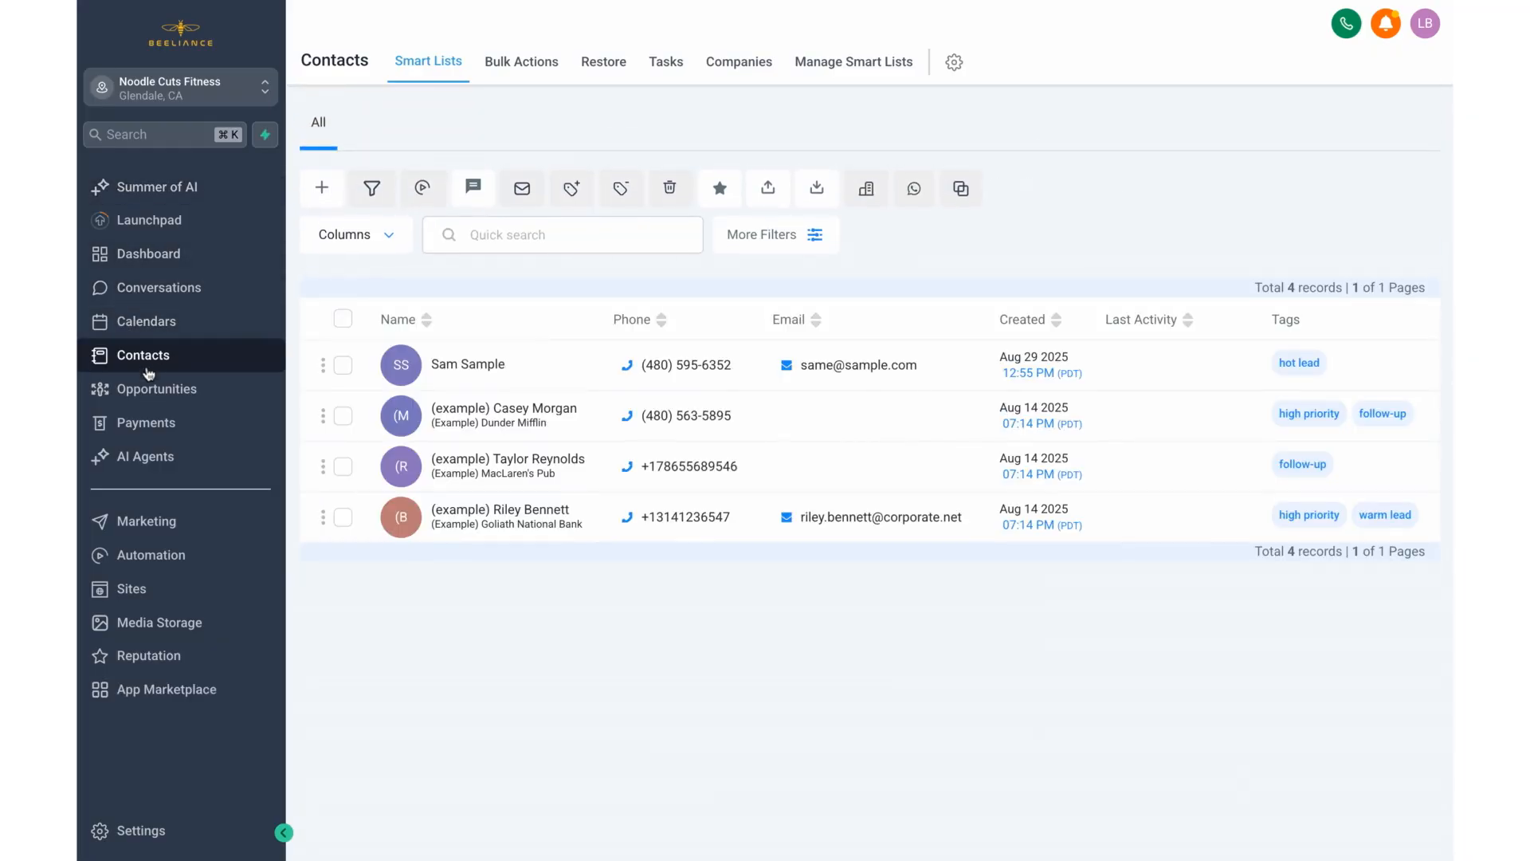
pyautogui.click(147, 393)
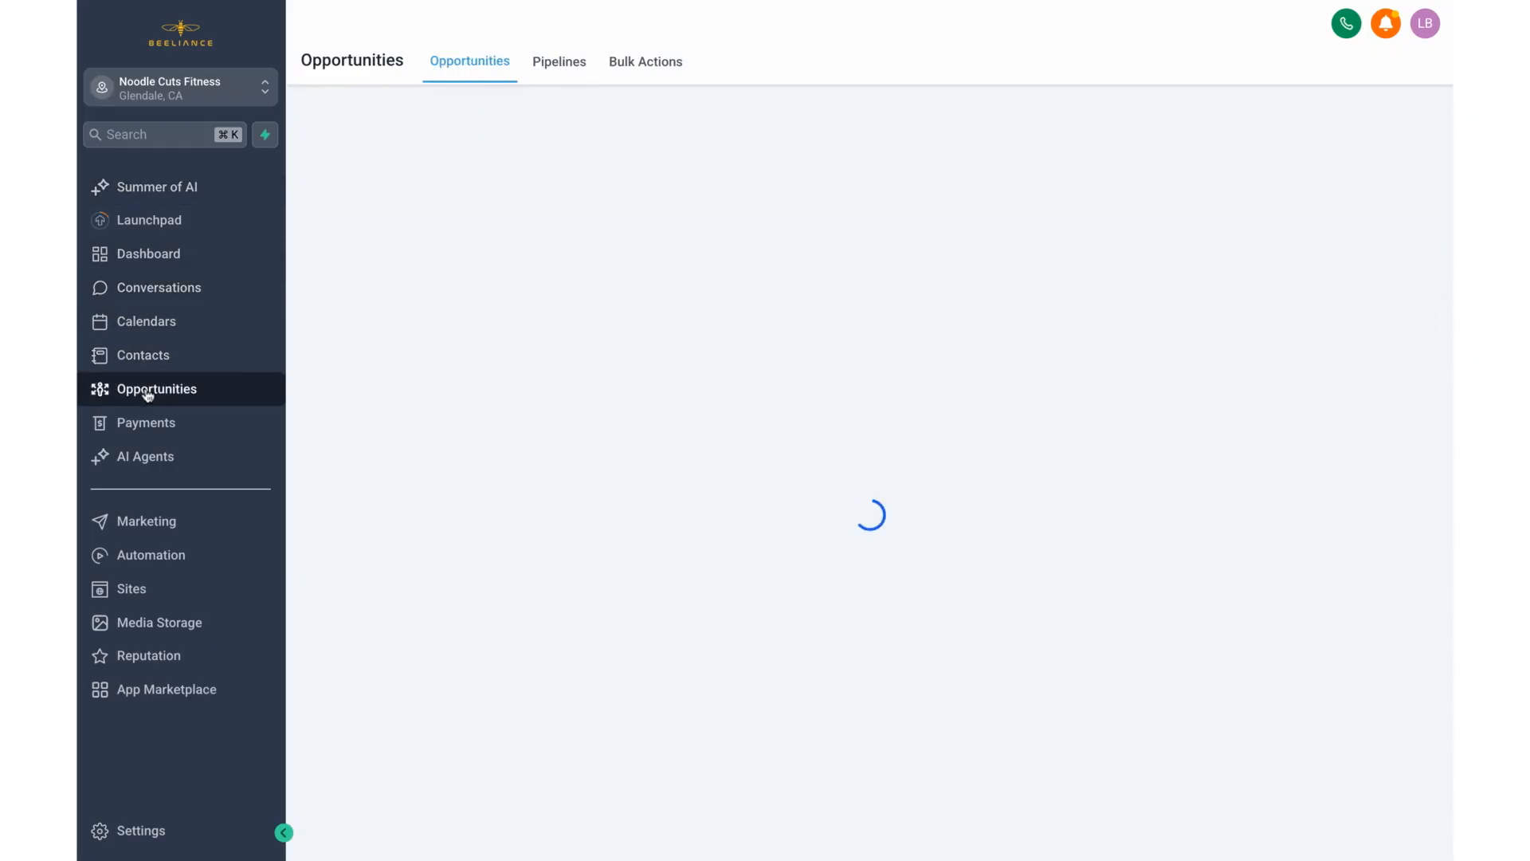
pyautogui.click(574, 61)
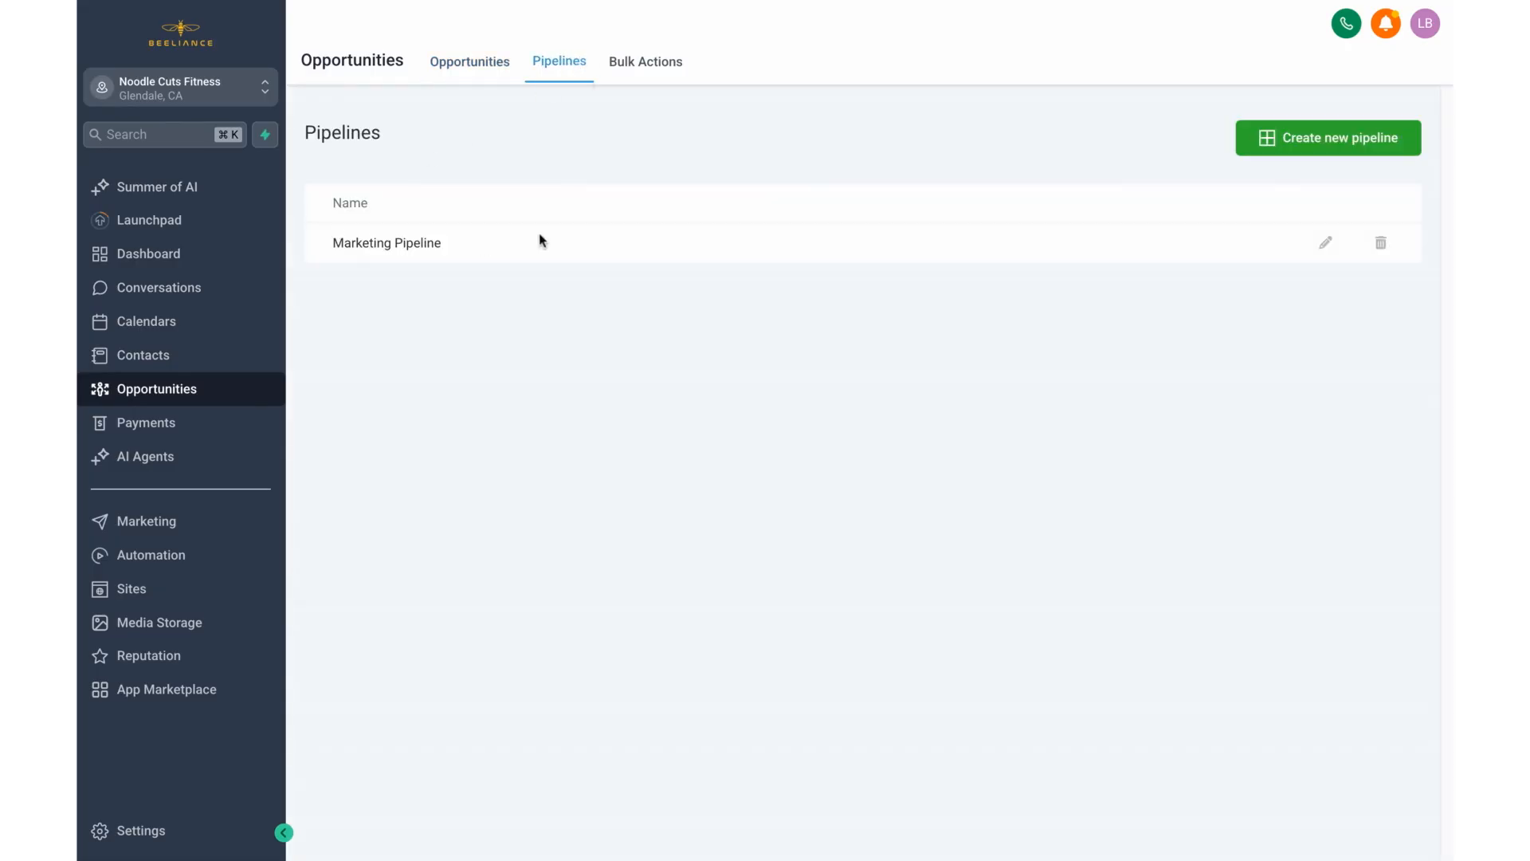
# Step: Open the Marketing Pipeline for editing, review its stage names and save it without changes
pyautogui.click(1324, 241)
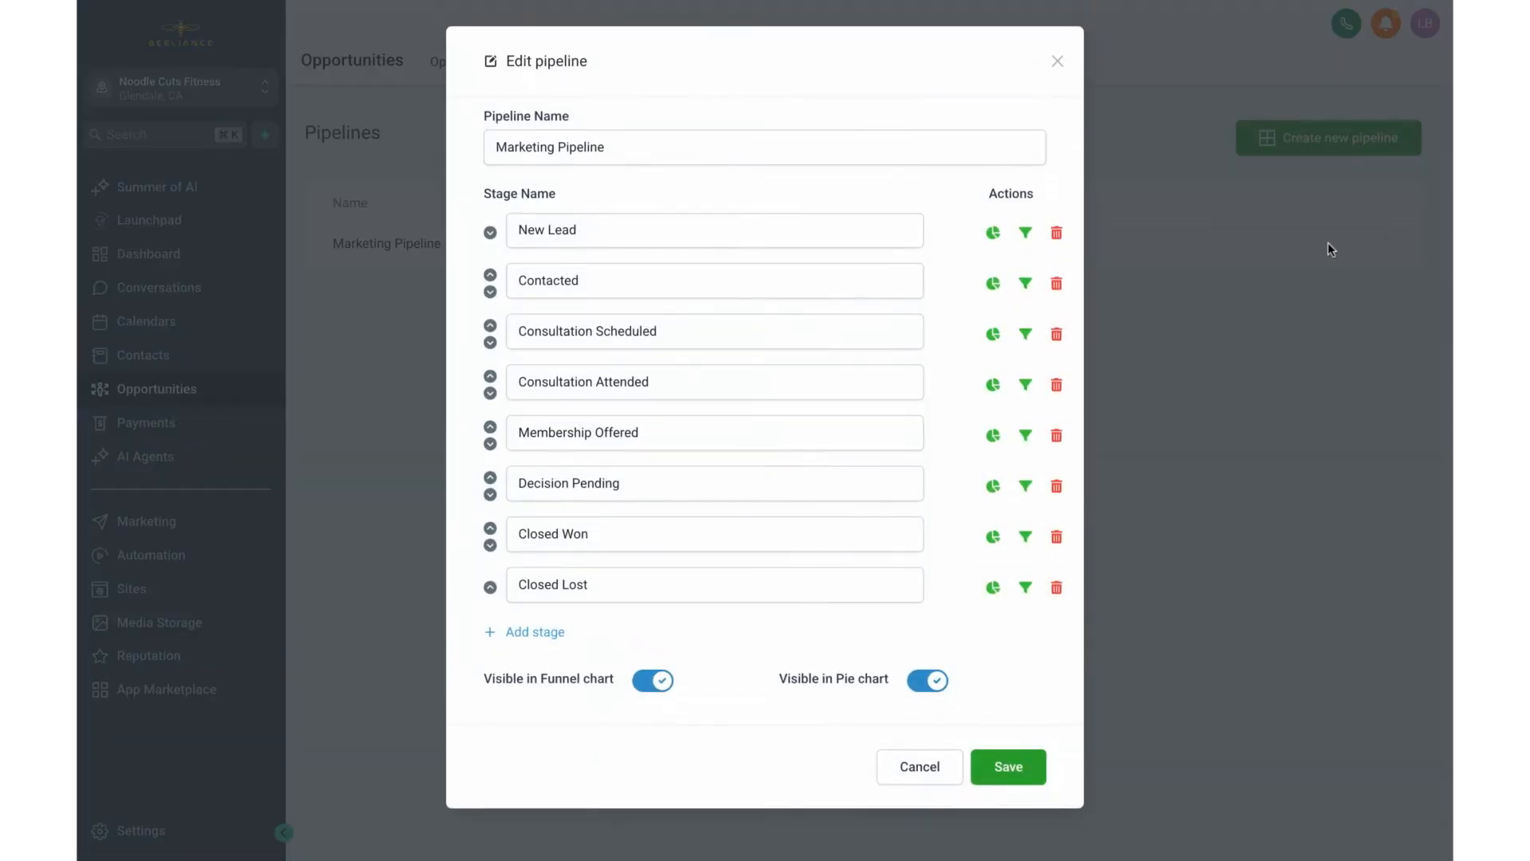
pyautogui.moveTo(471, 194); pyautogui.dragTo(549, 194)
pyautogui.click(595, 196)
pyautogui.click(1010, 772)
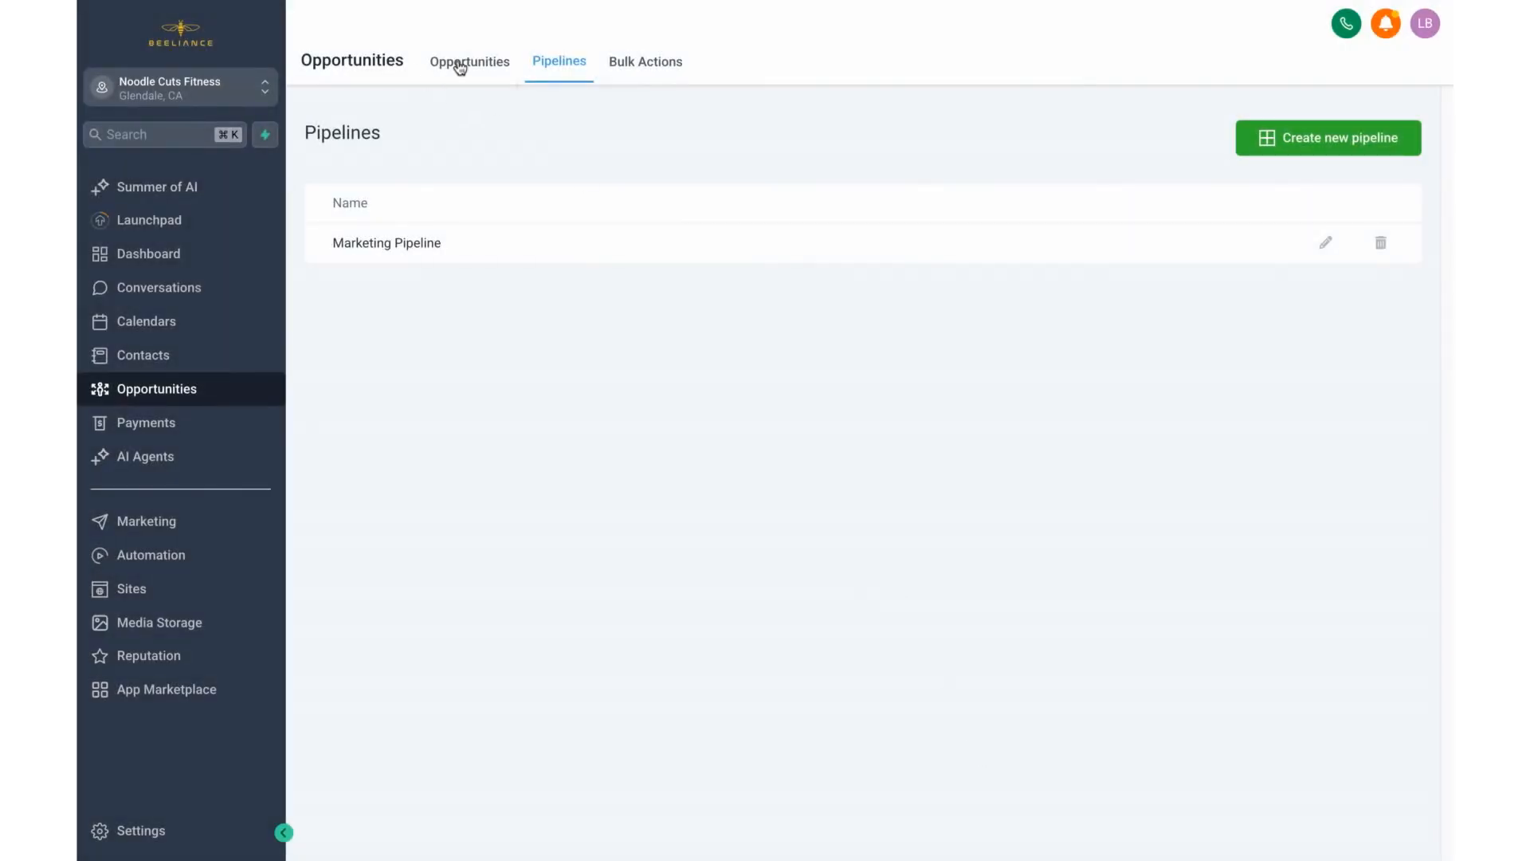
# Step: Examine all stages of the Marketing Pipeline on the opportunities board, from New Lead to Closed Lost
pyautogui.click(461, 65)
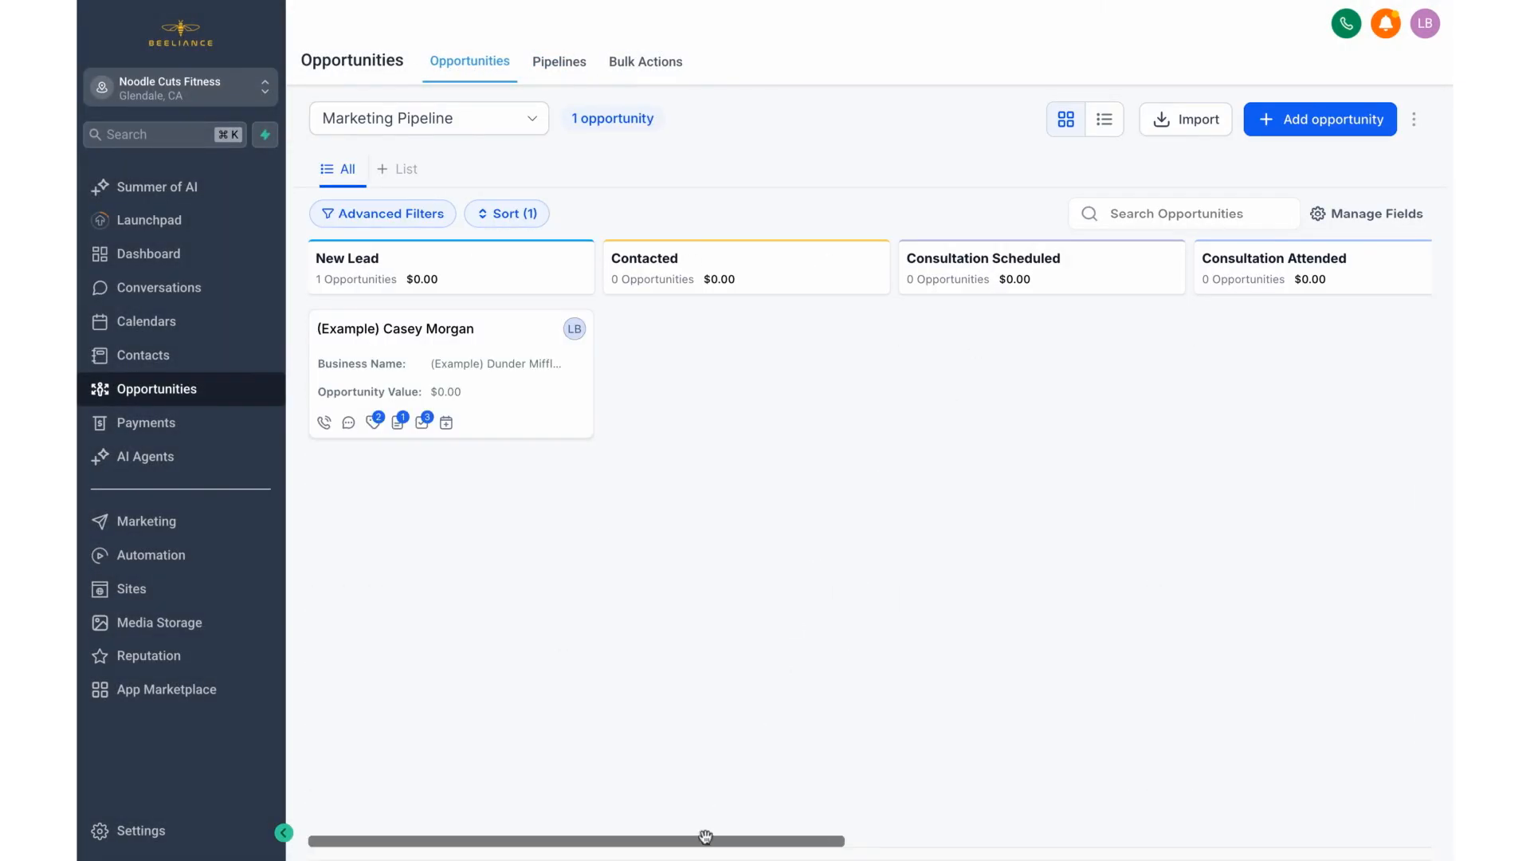
pyautogui.hscroll(15, 706, 837)
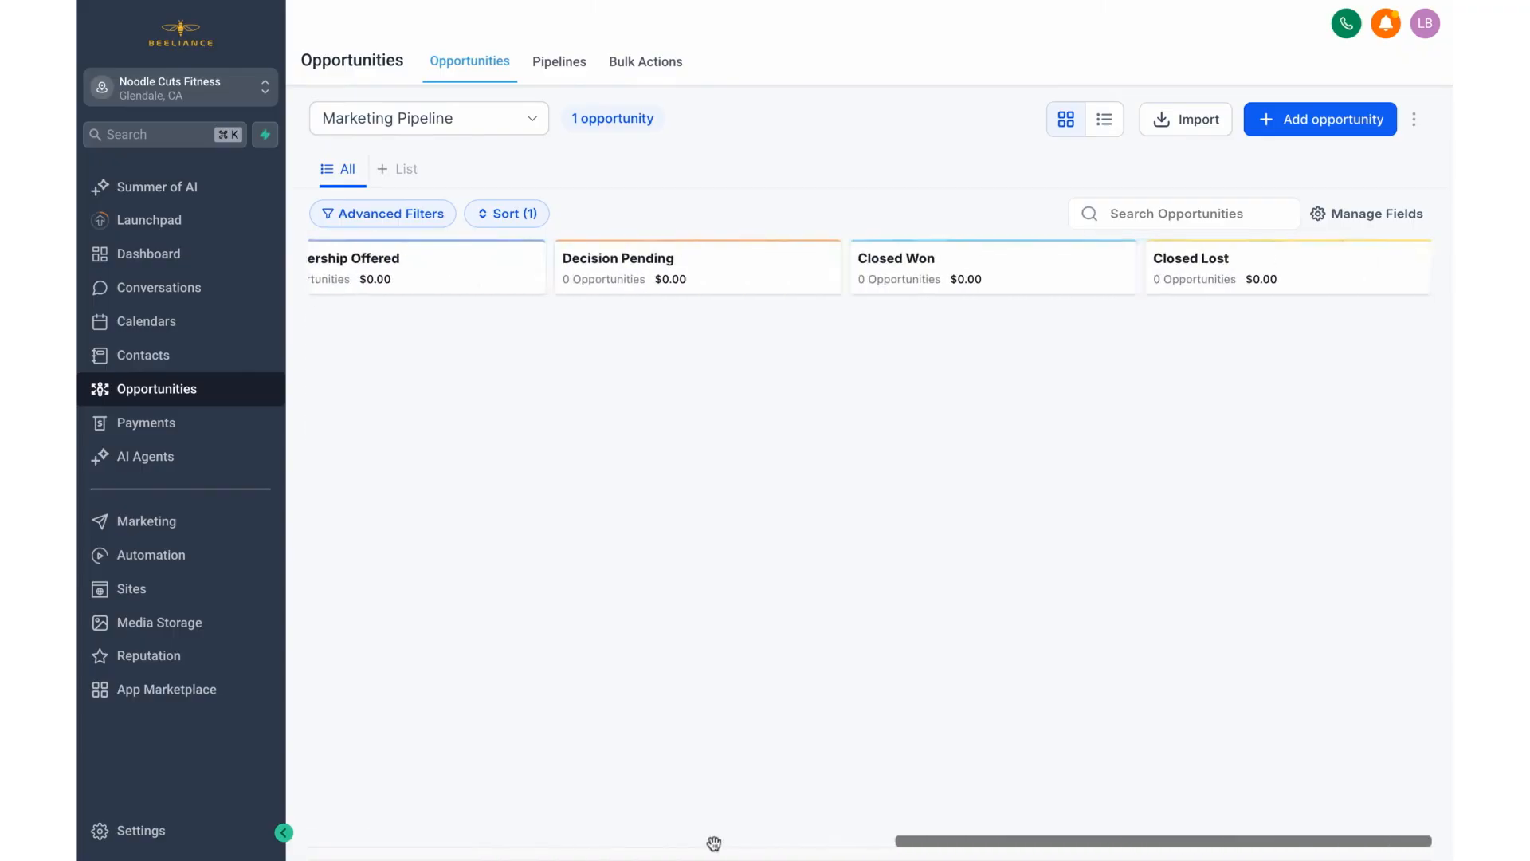
pyautogui.hscroll(-10, 711, 840)
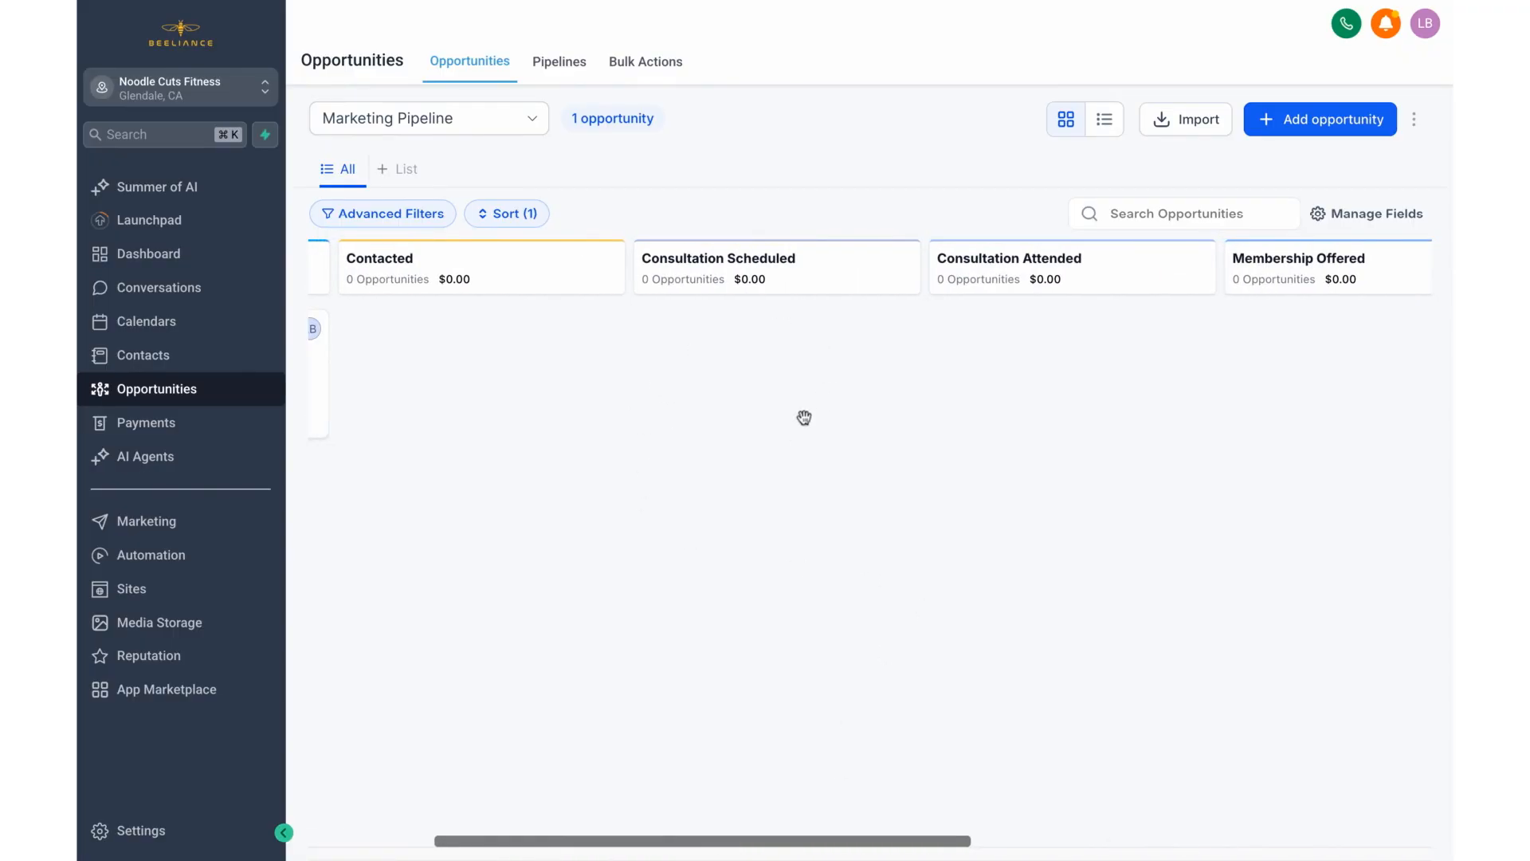
pyautogui.hscroll(-5, 694, 838)
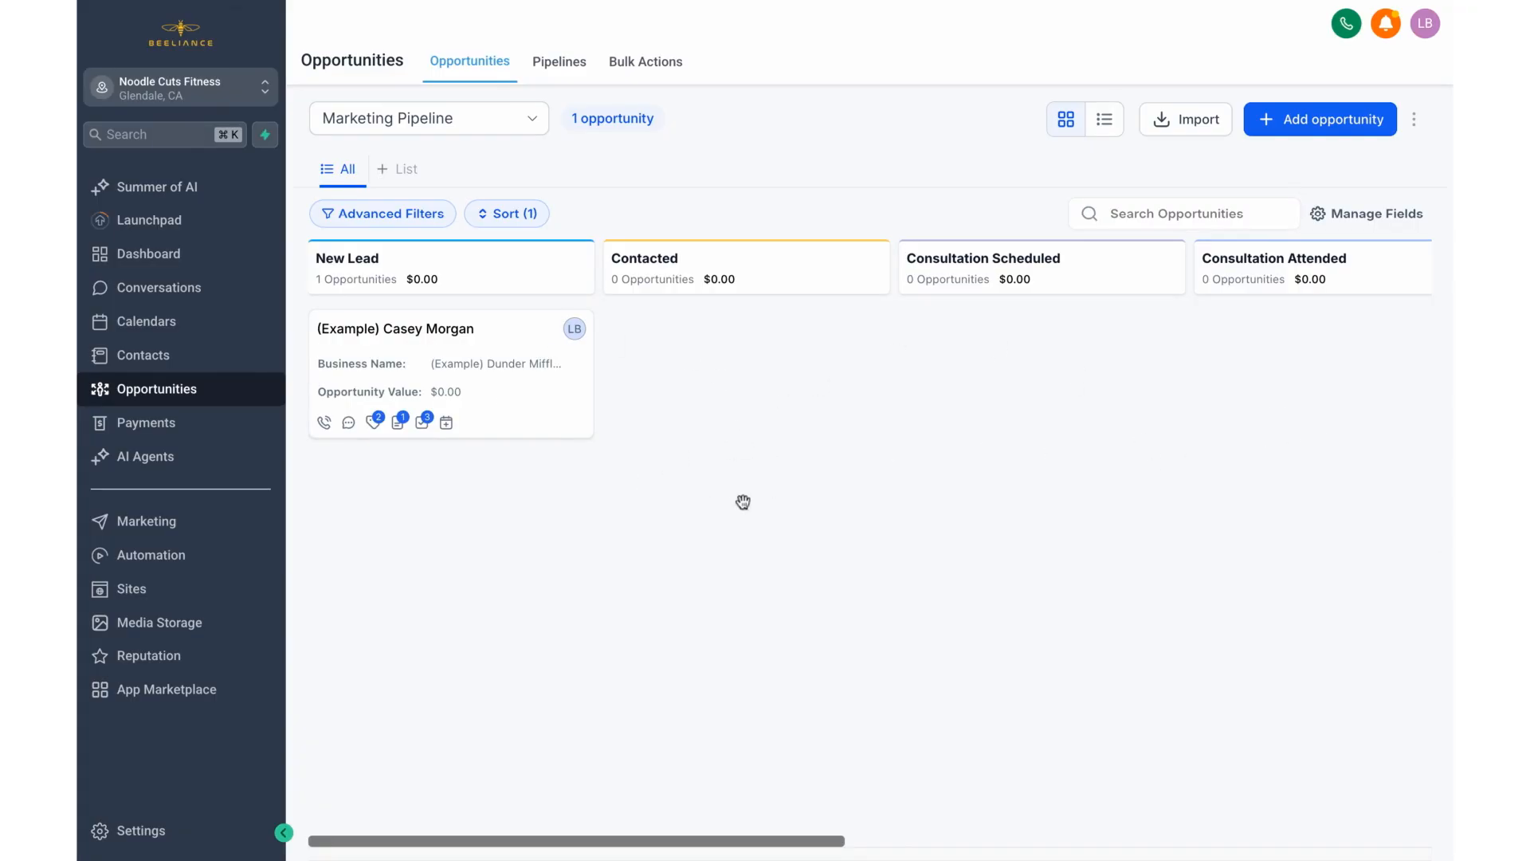
# Step: Start a new opportunity for the first listed contact in the Marketing Pipeline, with its stage set to Consultation Scheduled
pyautogui.click(1333, 119)
pyautogui.click(611, 225)
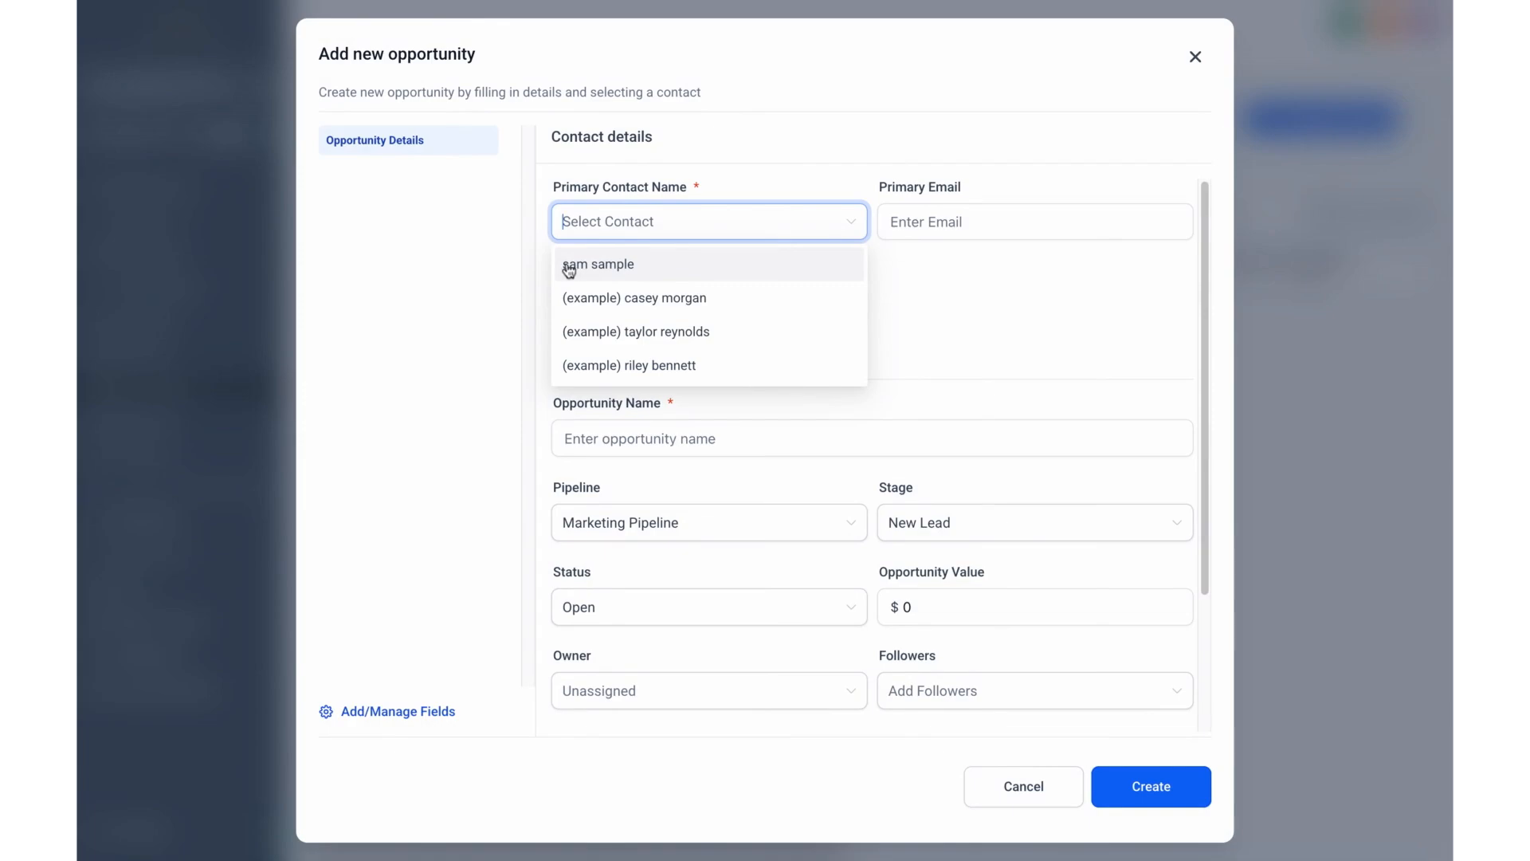
pyautogui.click(620, 264)
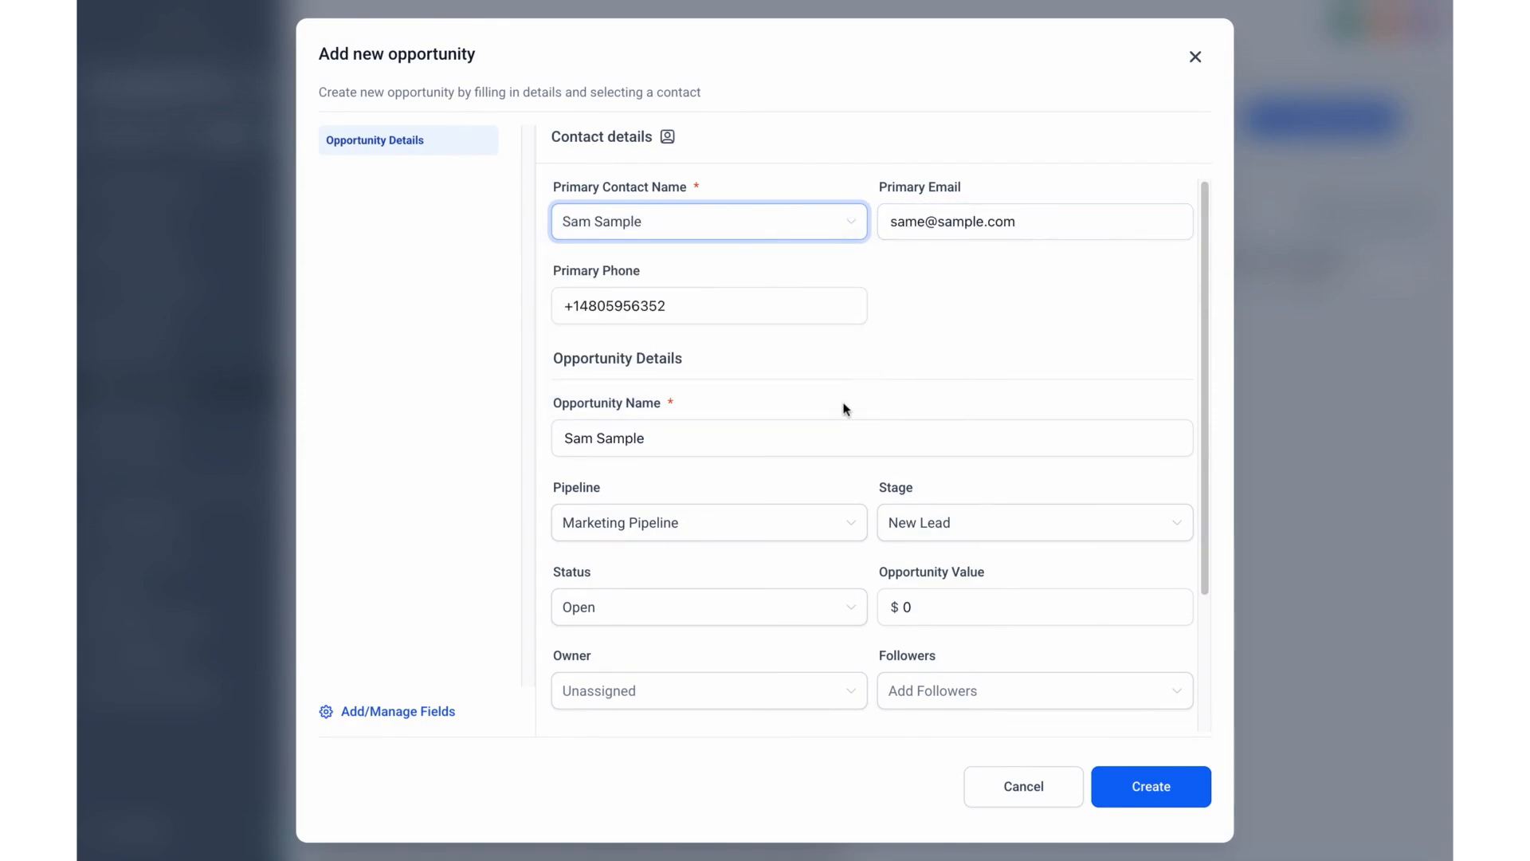
pyautogui.scroll(-1, 844, 409)
pyautogui.click(692, 457)
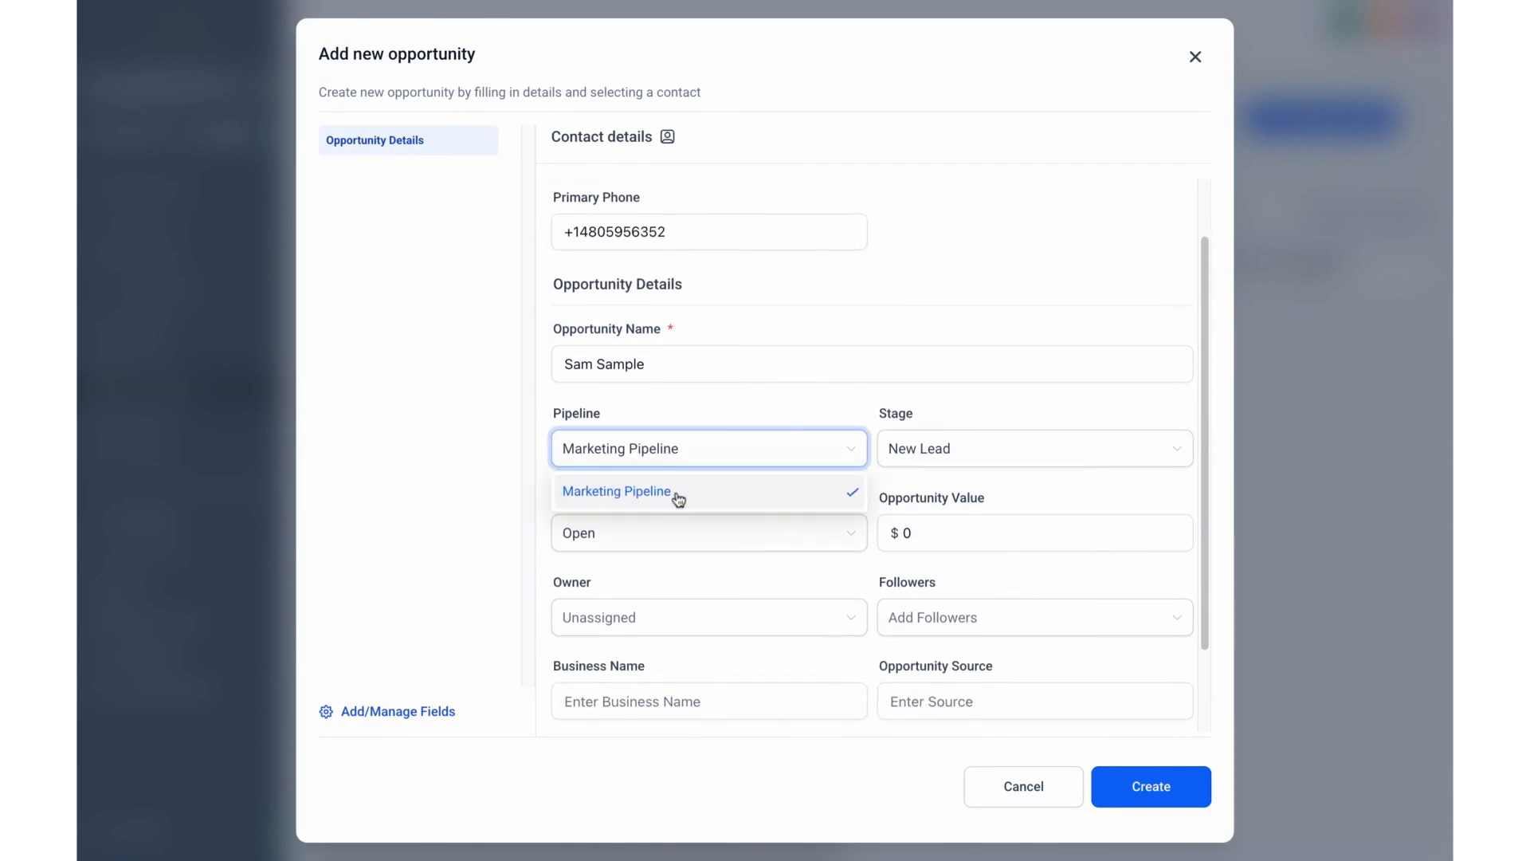
pyautogui.click(1063, 451)
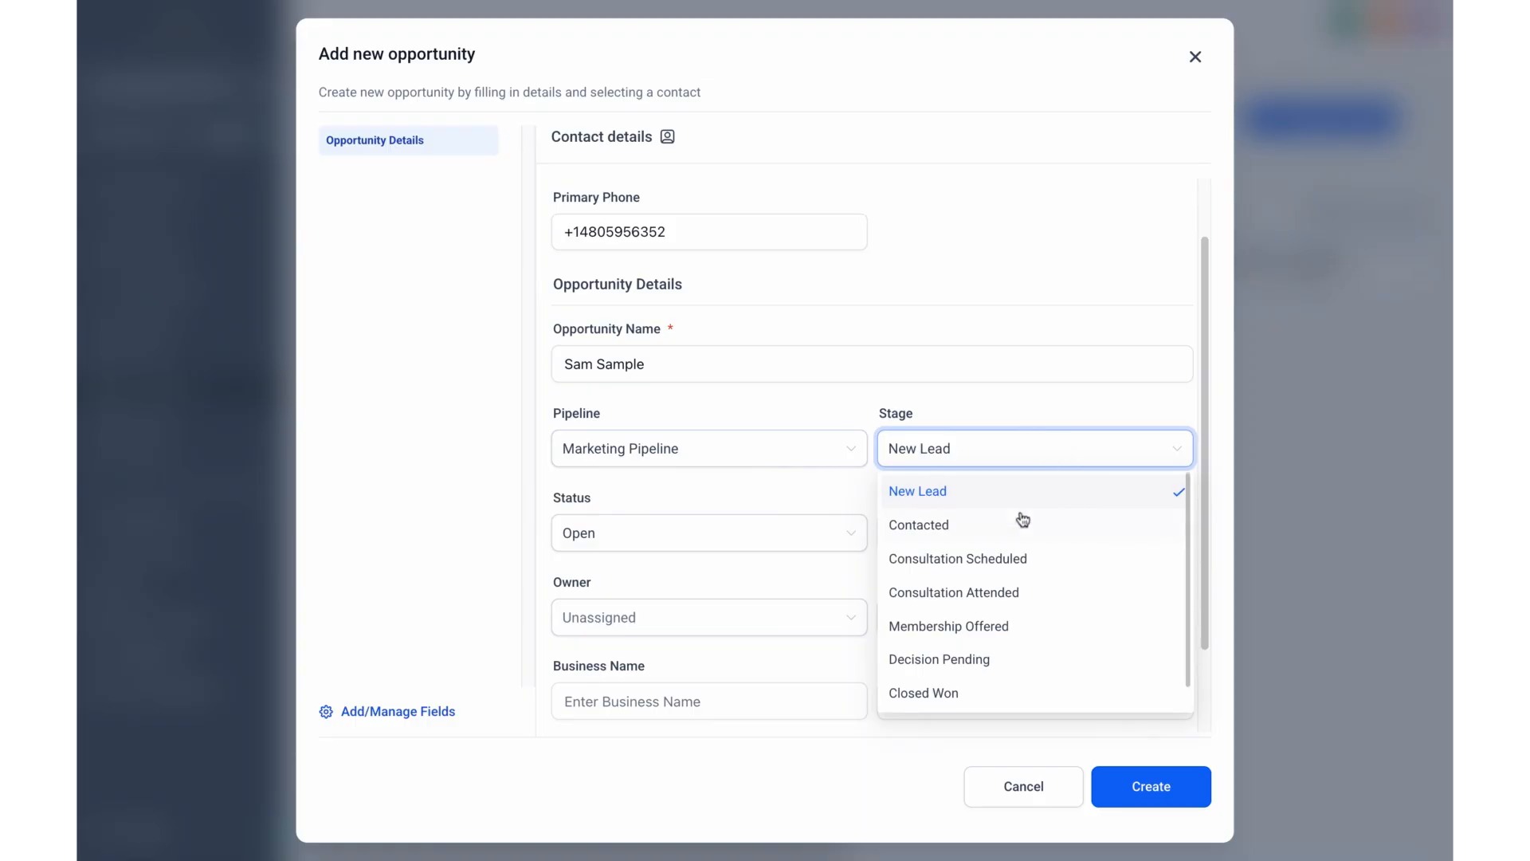
pyautogui.click(1017, 559)
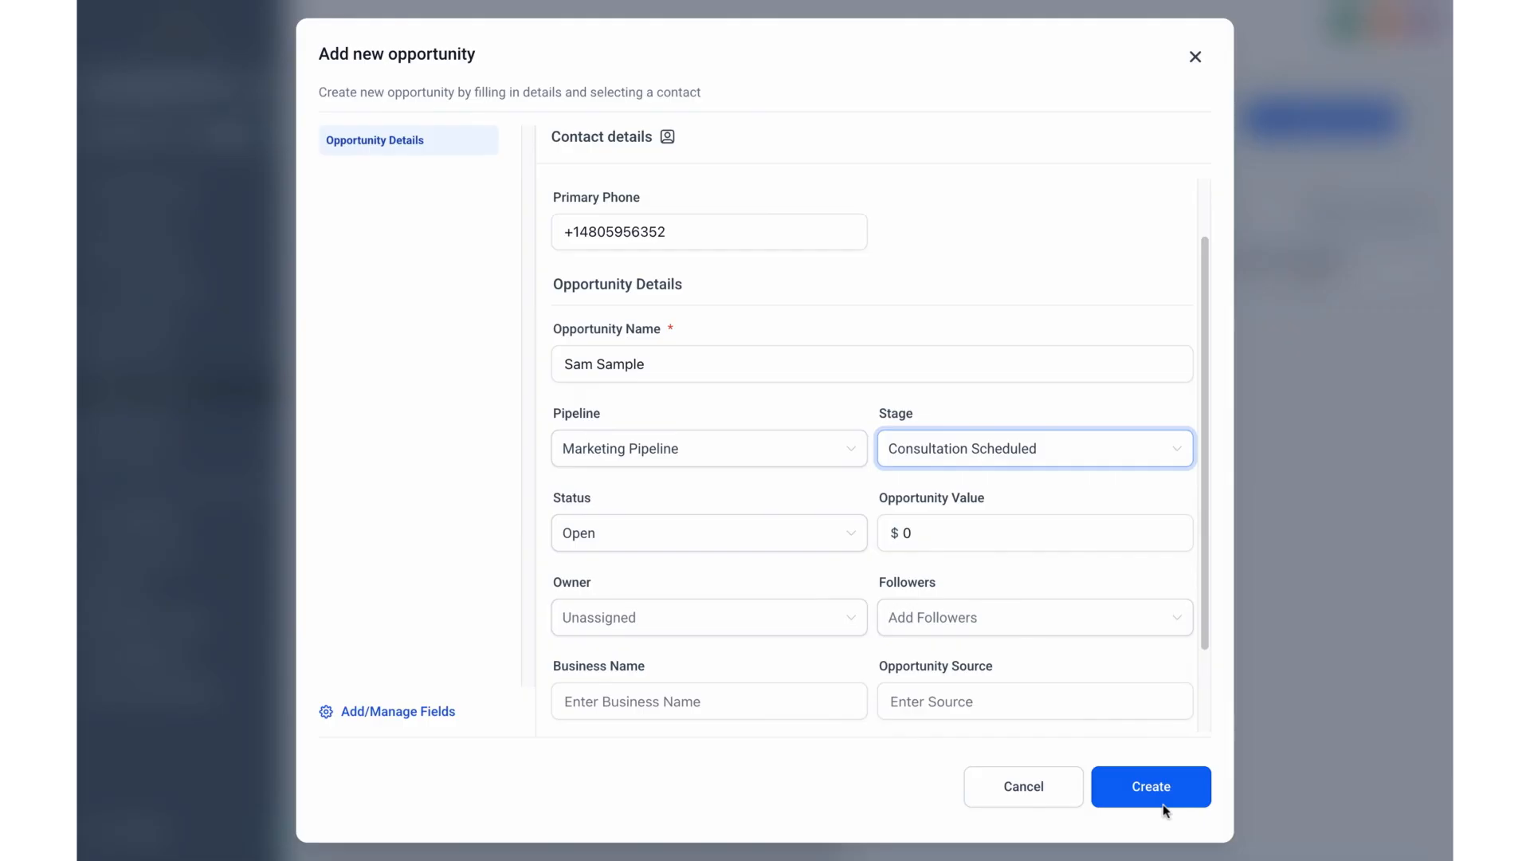
# Step: Assign the first listed user as the opportunity's owner, then create and save the opportunity
pyautogui.scroll(-2, 753, 550)
pyautogui.click(751, 528)
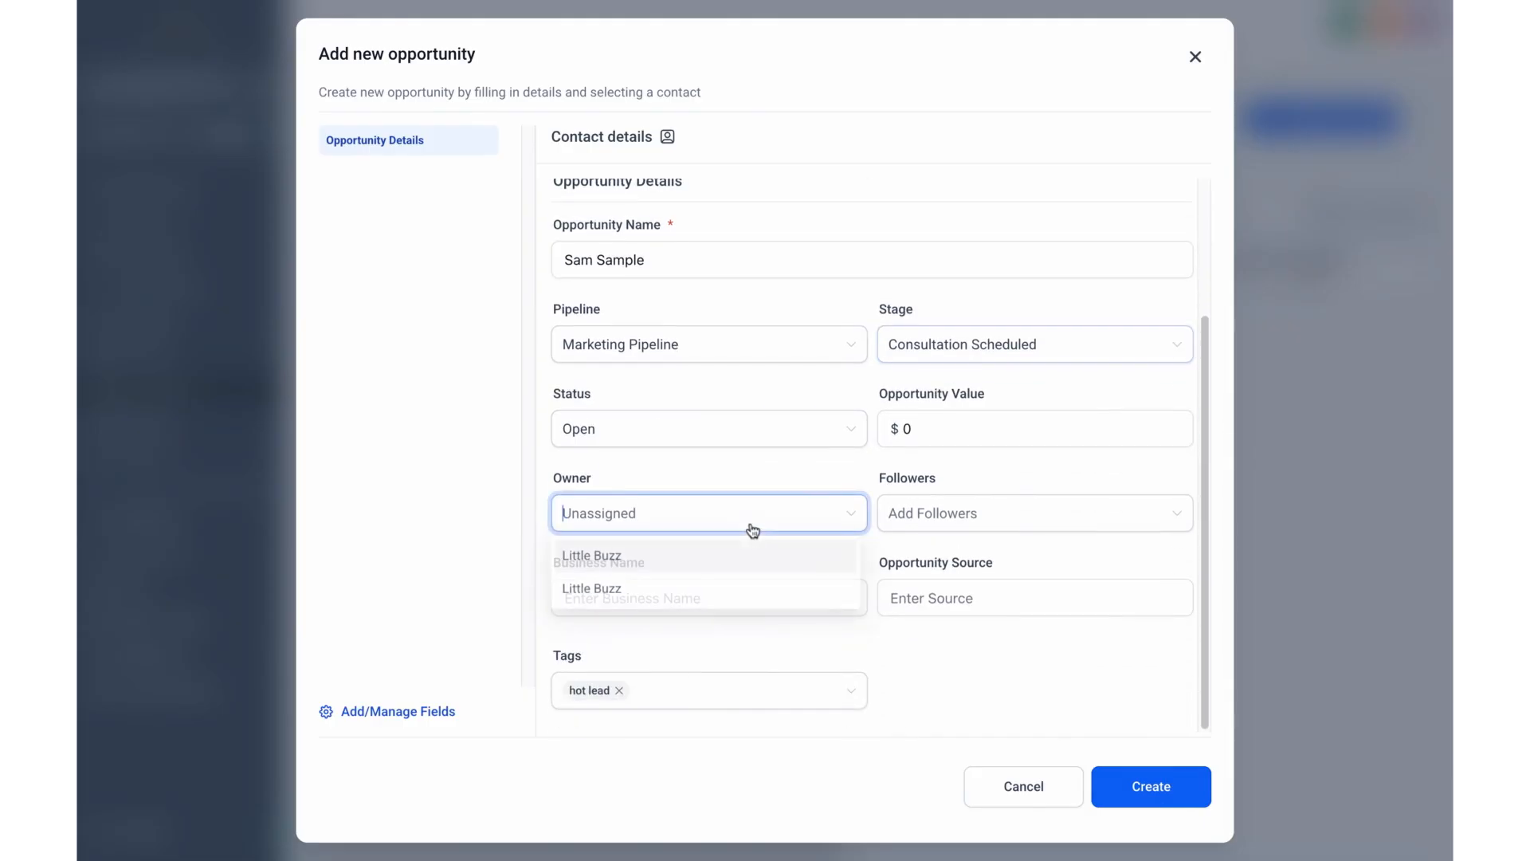
pyautogui.click(691, 566)
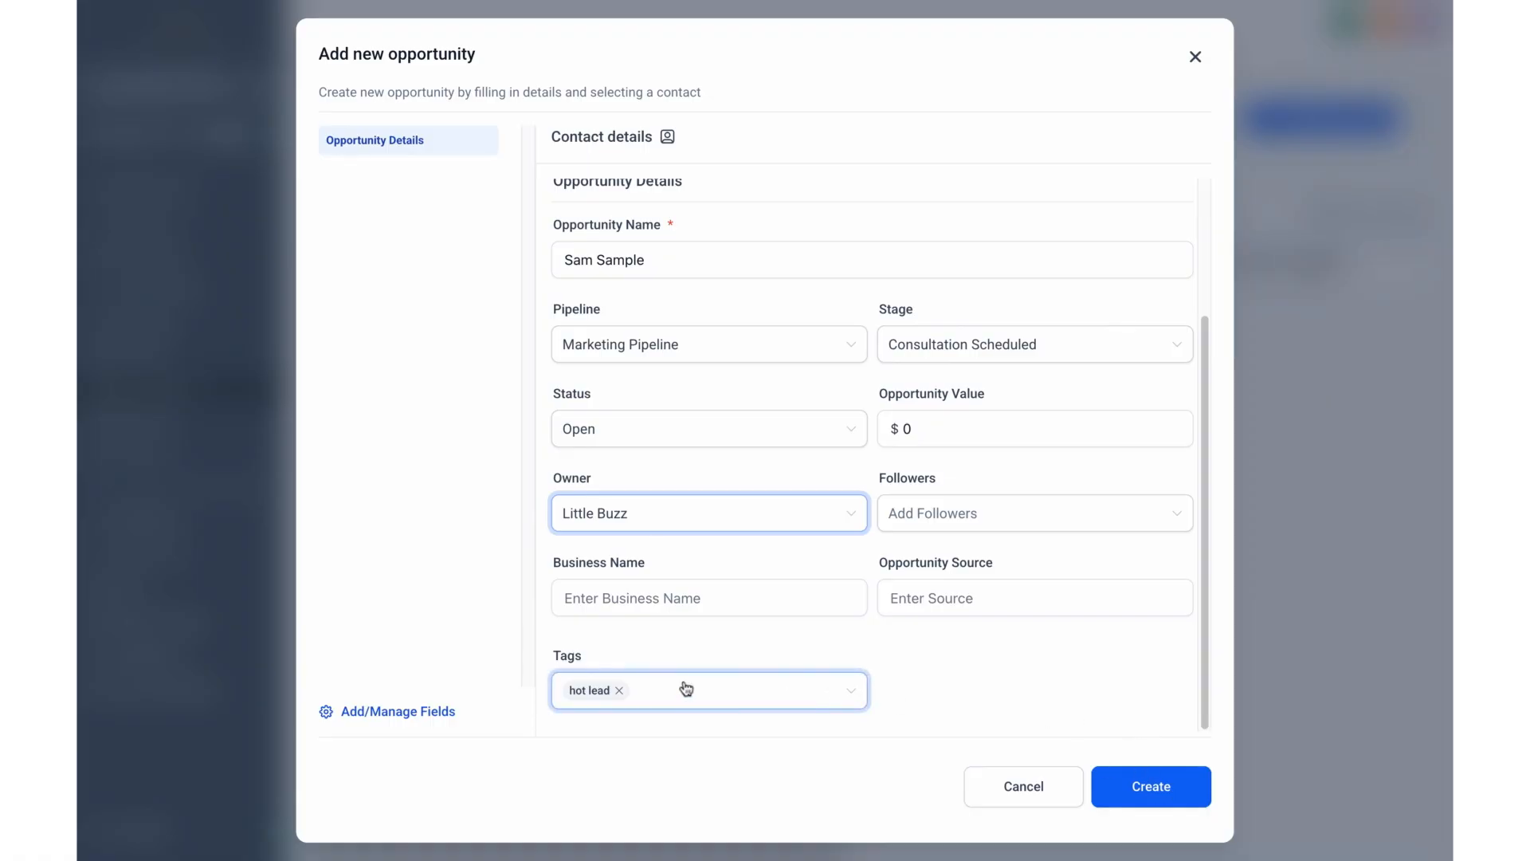
pyautogui.click(1158, 792)
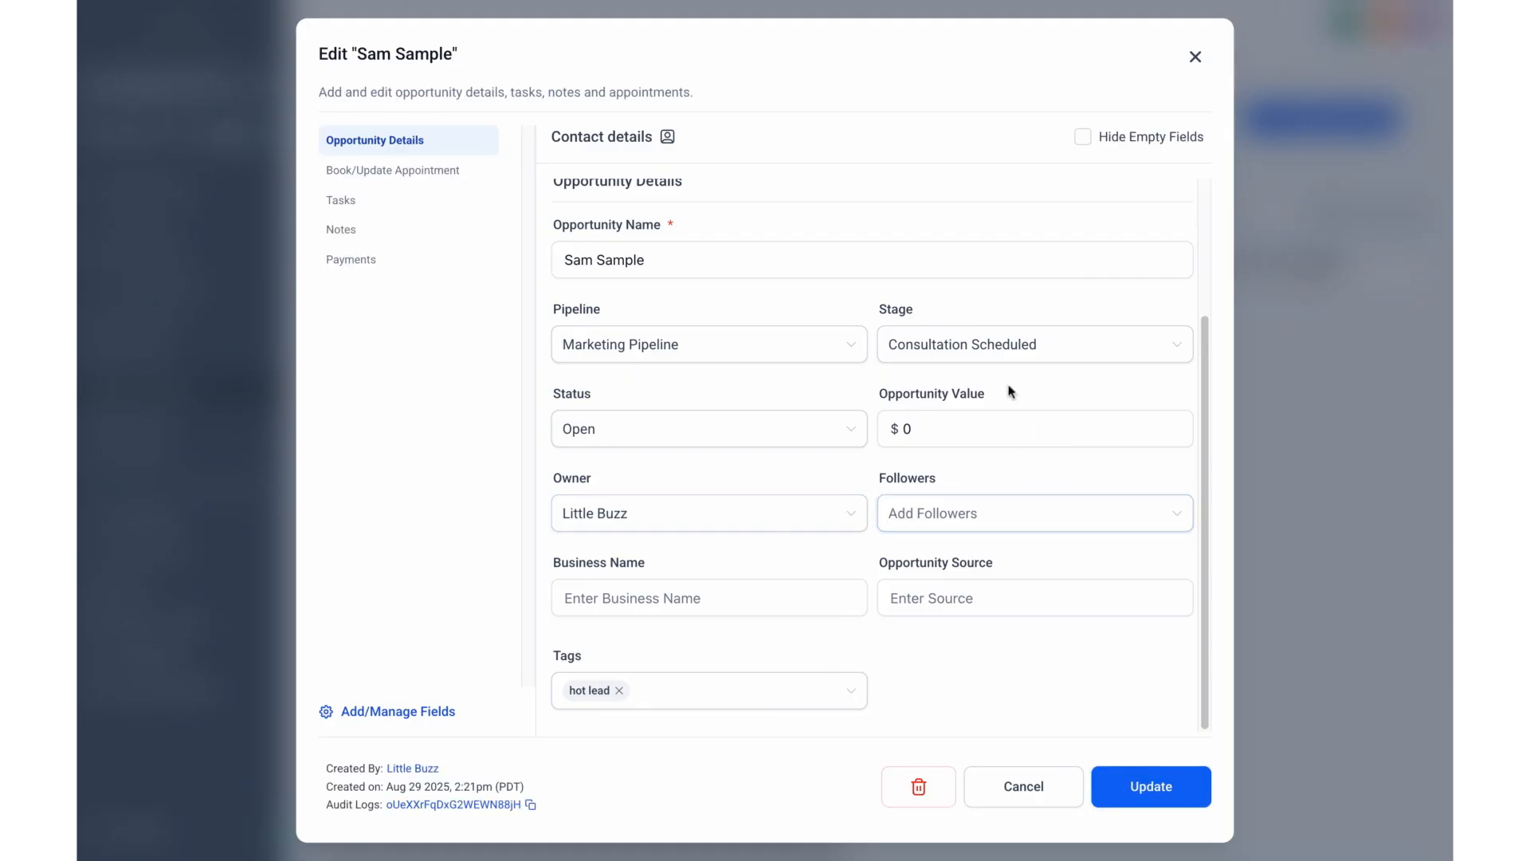
pyautogui.click(1176, 789)
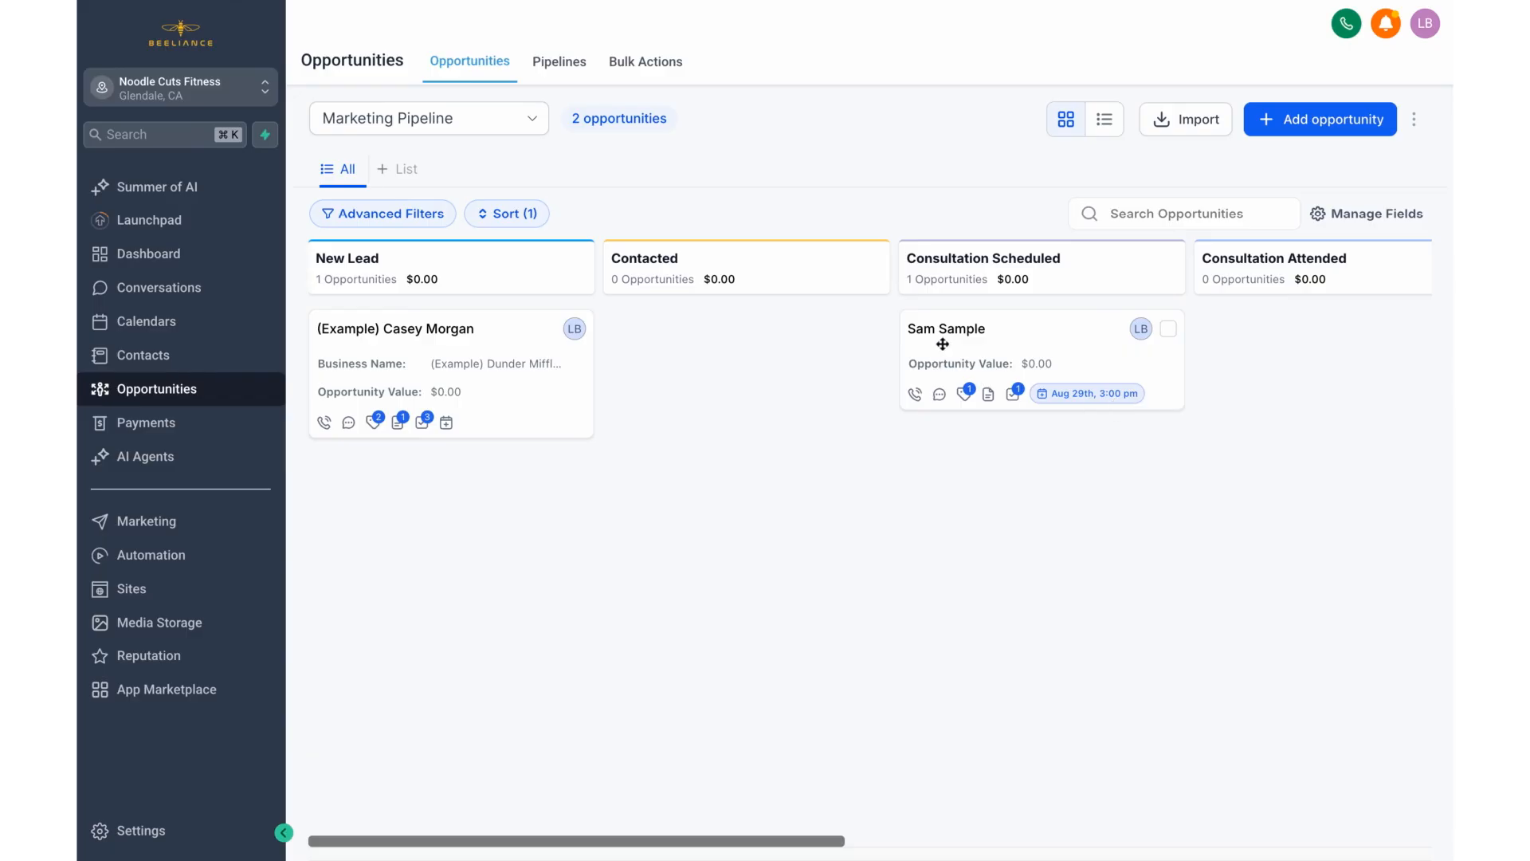
# Step: Examine the new opportunity's card in Consultation Scheduled and the neighbouring stages on the board
pyautogui.moveTo(1004, 345); pyautogui.dragTo(1006, 350)
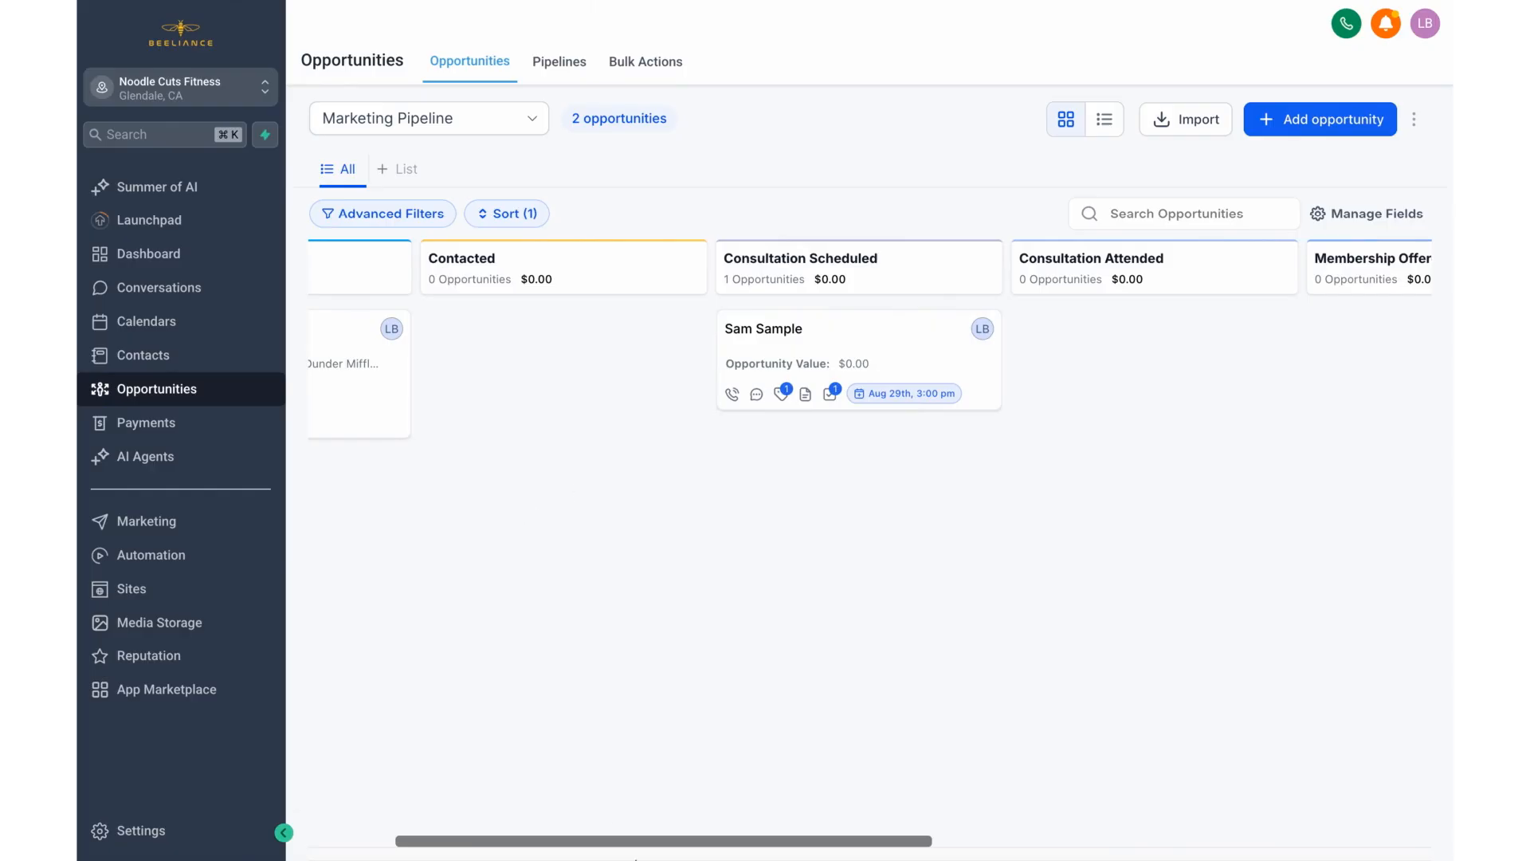
pyautogui.moveTo(603, 839); pyautogui.dragTo(516, 842)
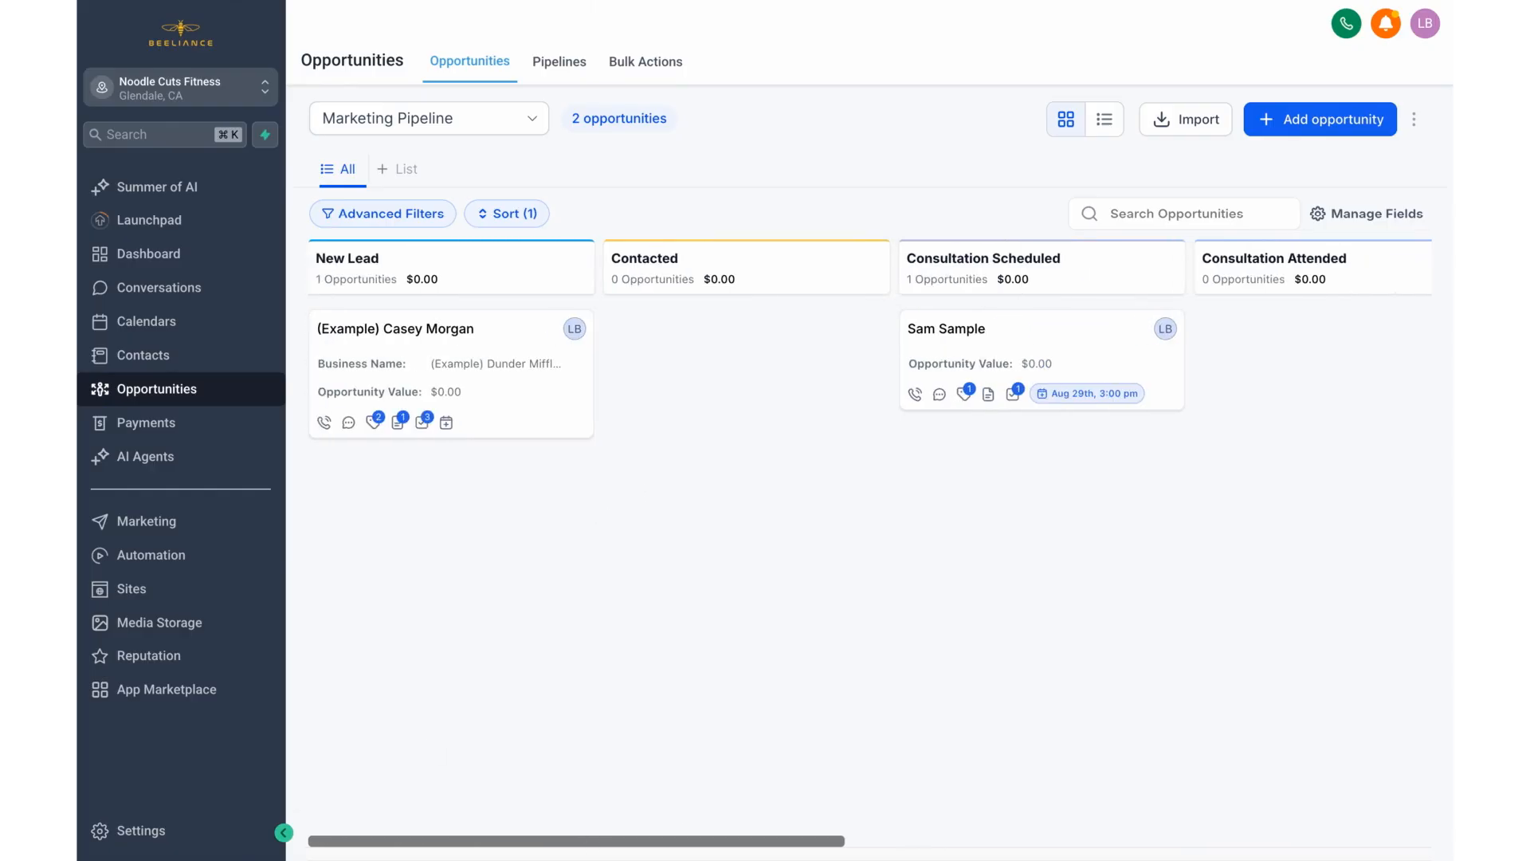
# Step: Start a new pipeline in Opportunities and name it Admin Requests
pyautogui.click(560, 63)
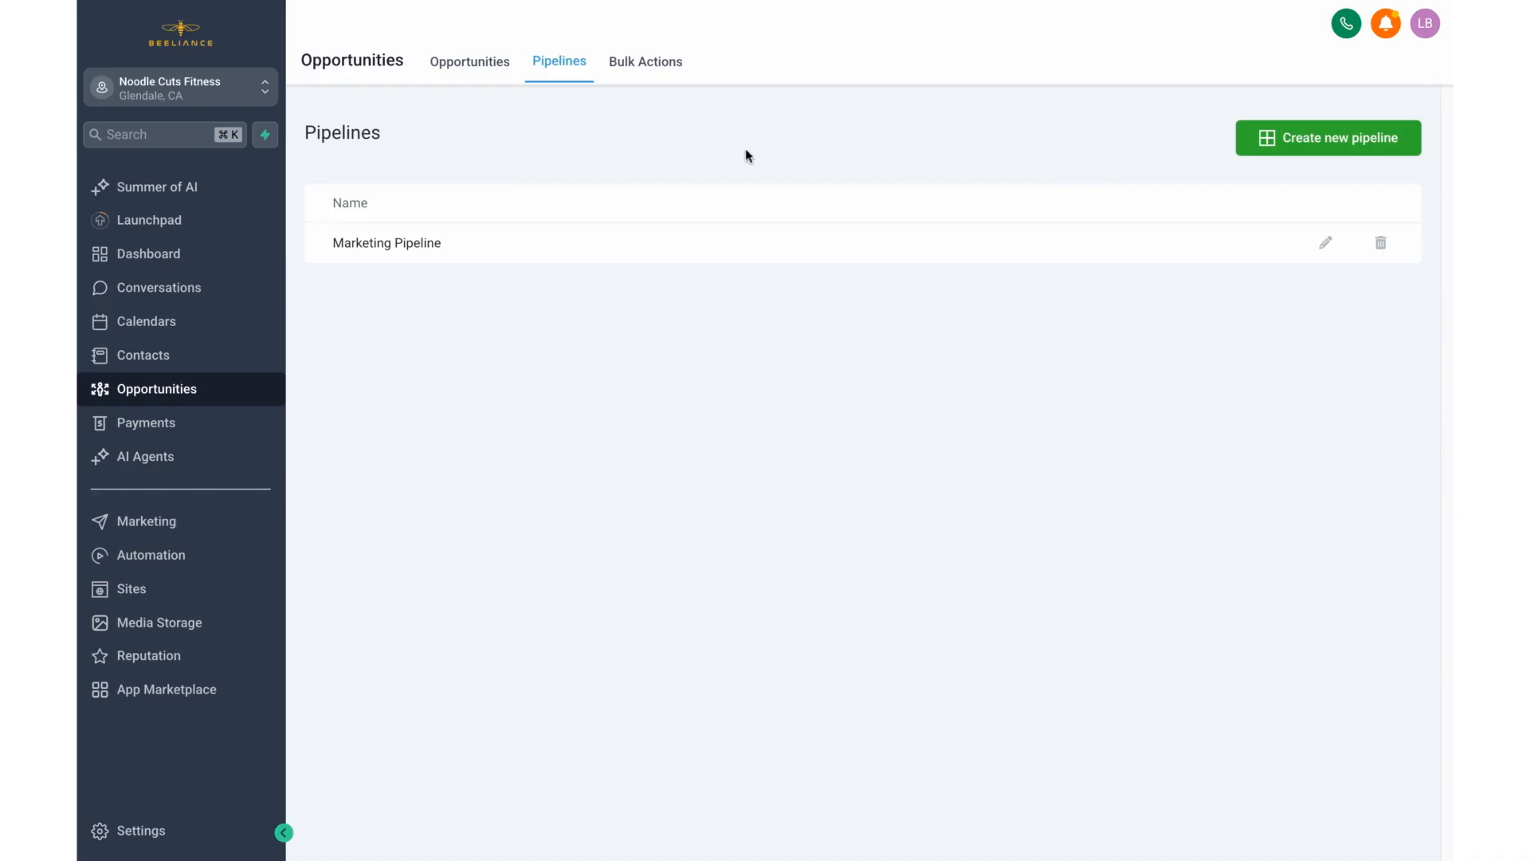
pyautogui.click(1332, 134)
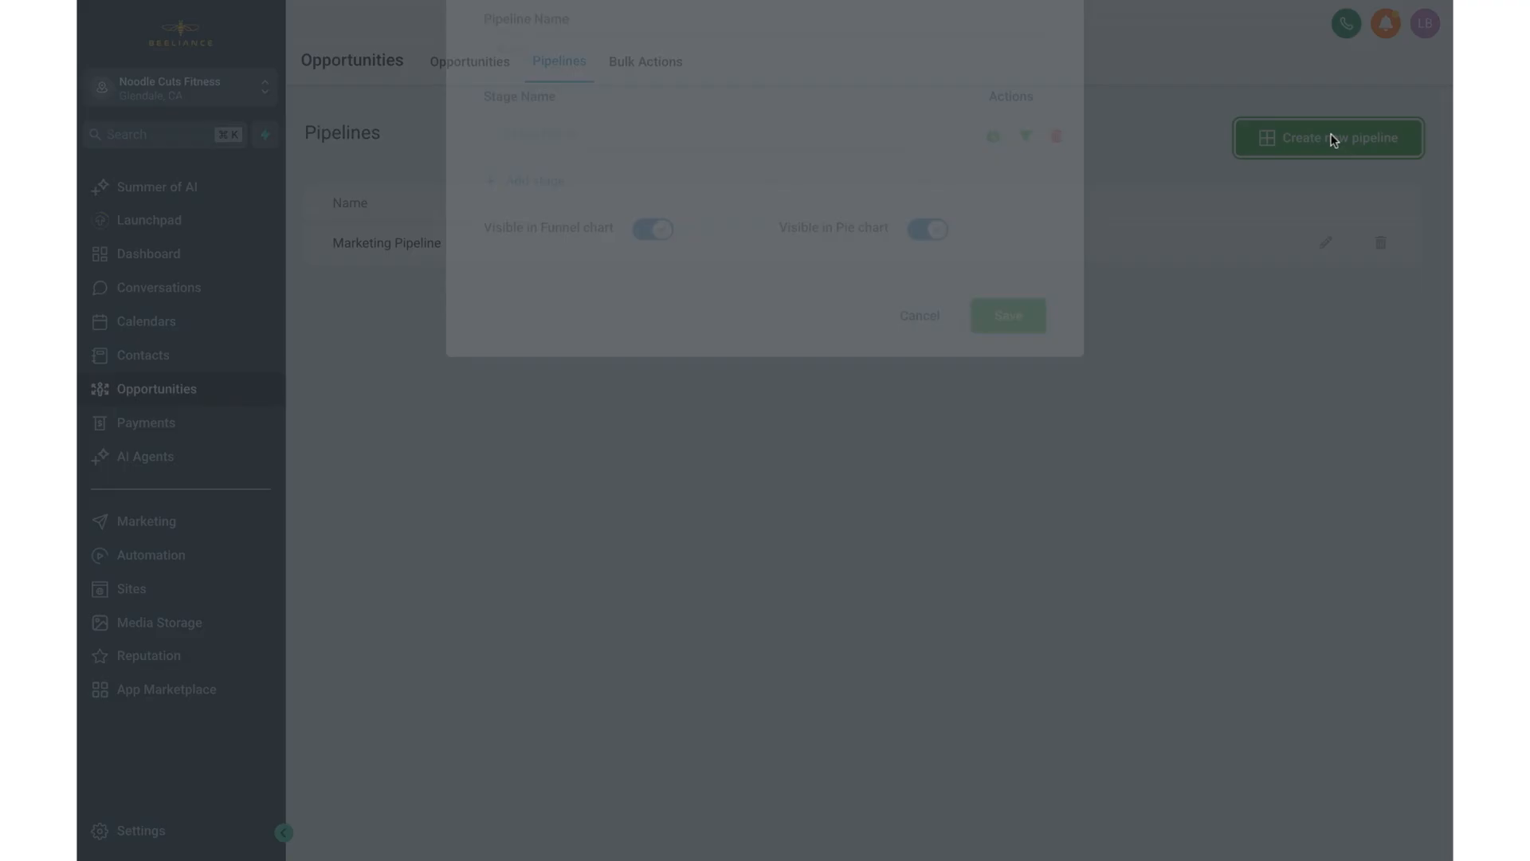
pyautogui.click(912, 152)
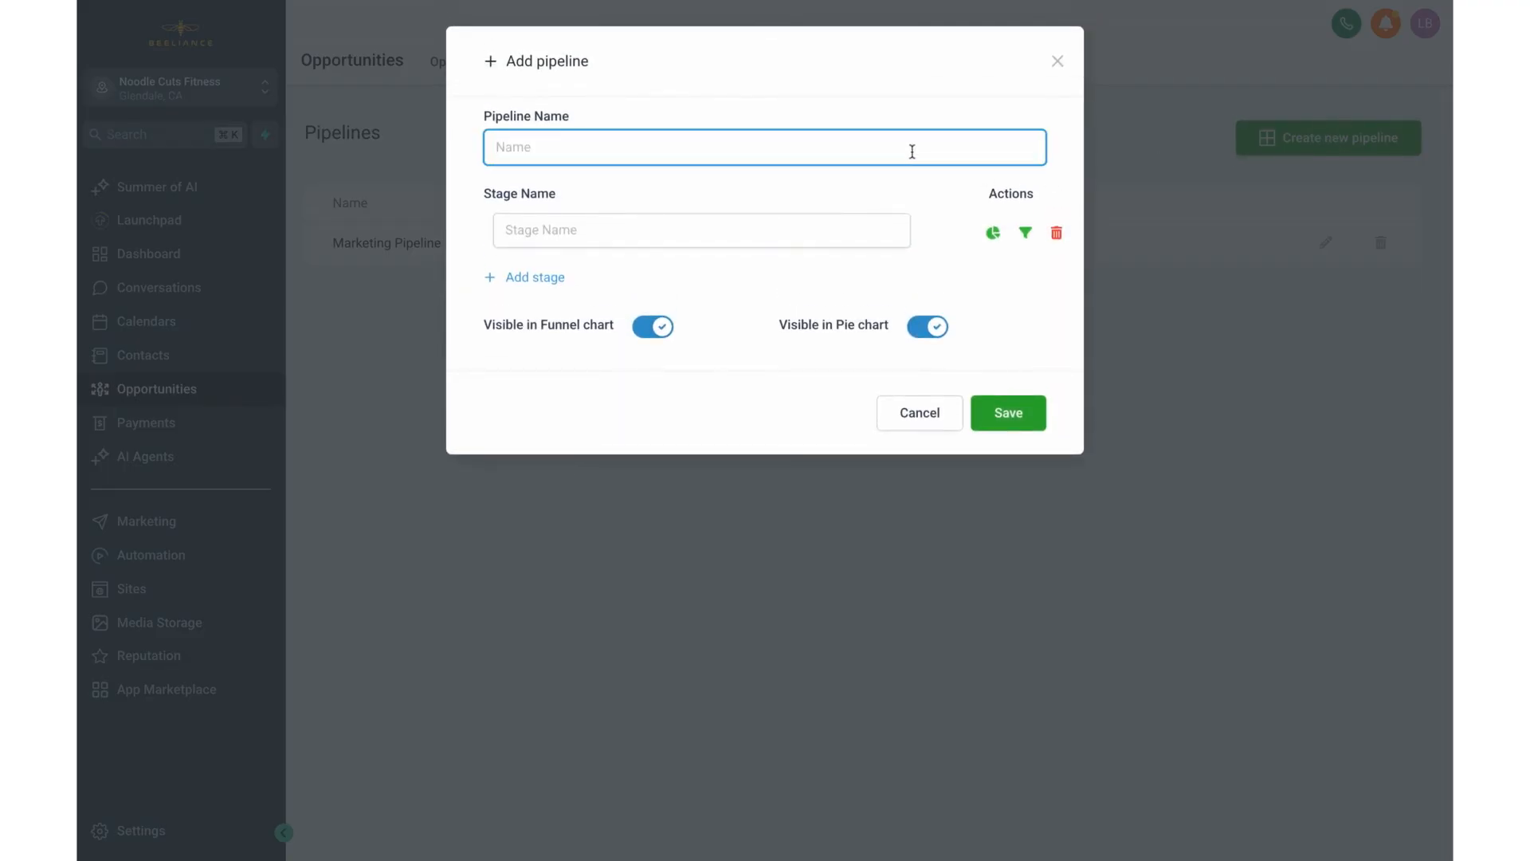
pyautogui.write('Admin Requests')
# Step: Name the pipeline's first stage New Request and add a second stage named Assigned To Team Member
pyautogui.click(606, 222)
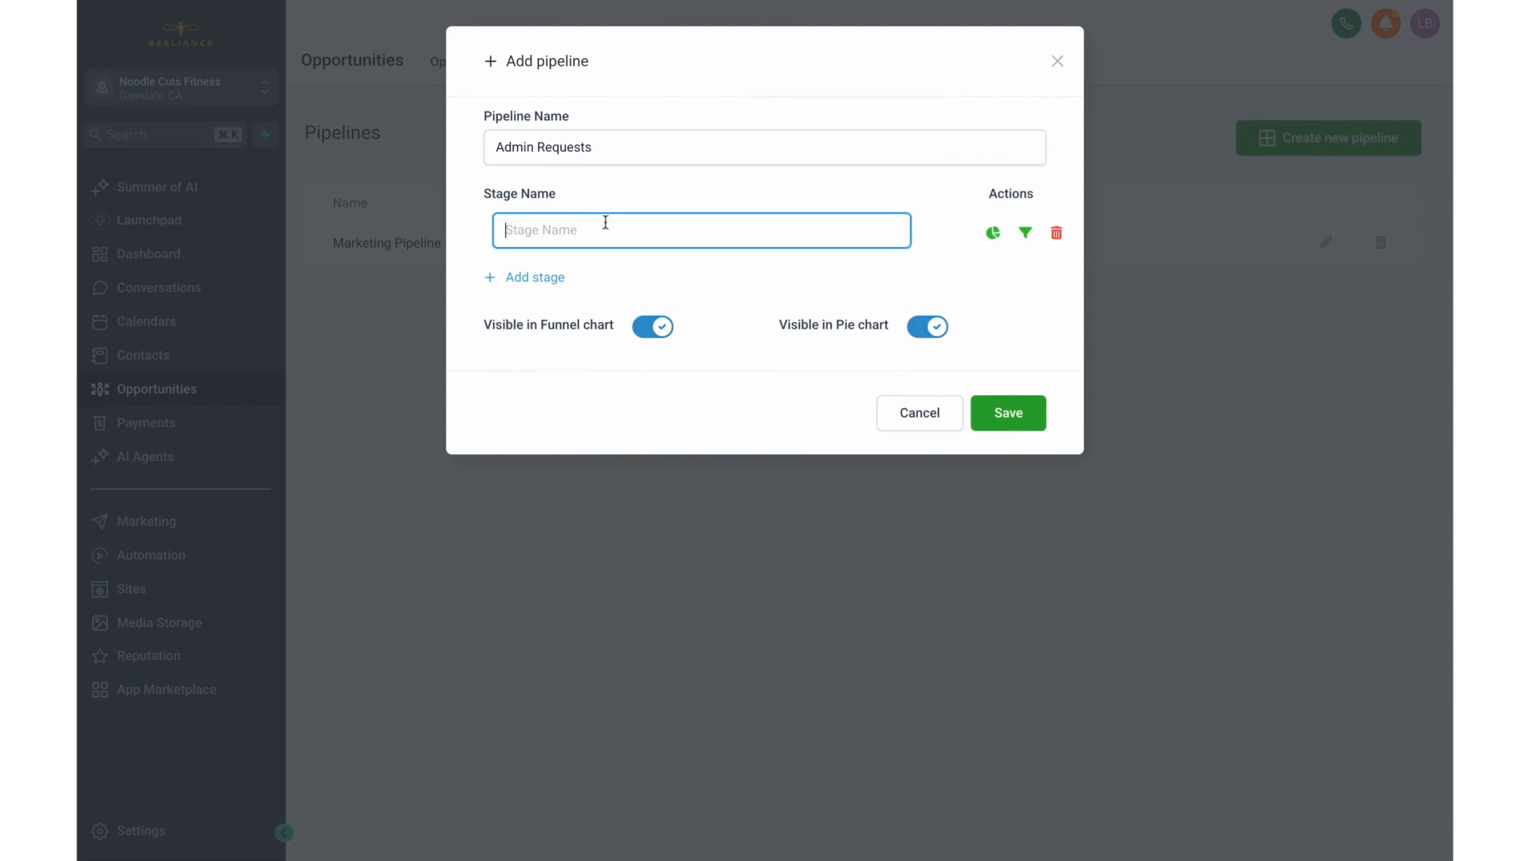
pyautogui.write('New Request')
pyautogui.click(526, 279)
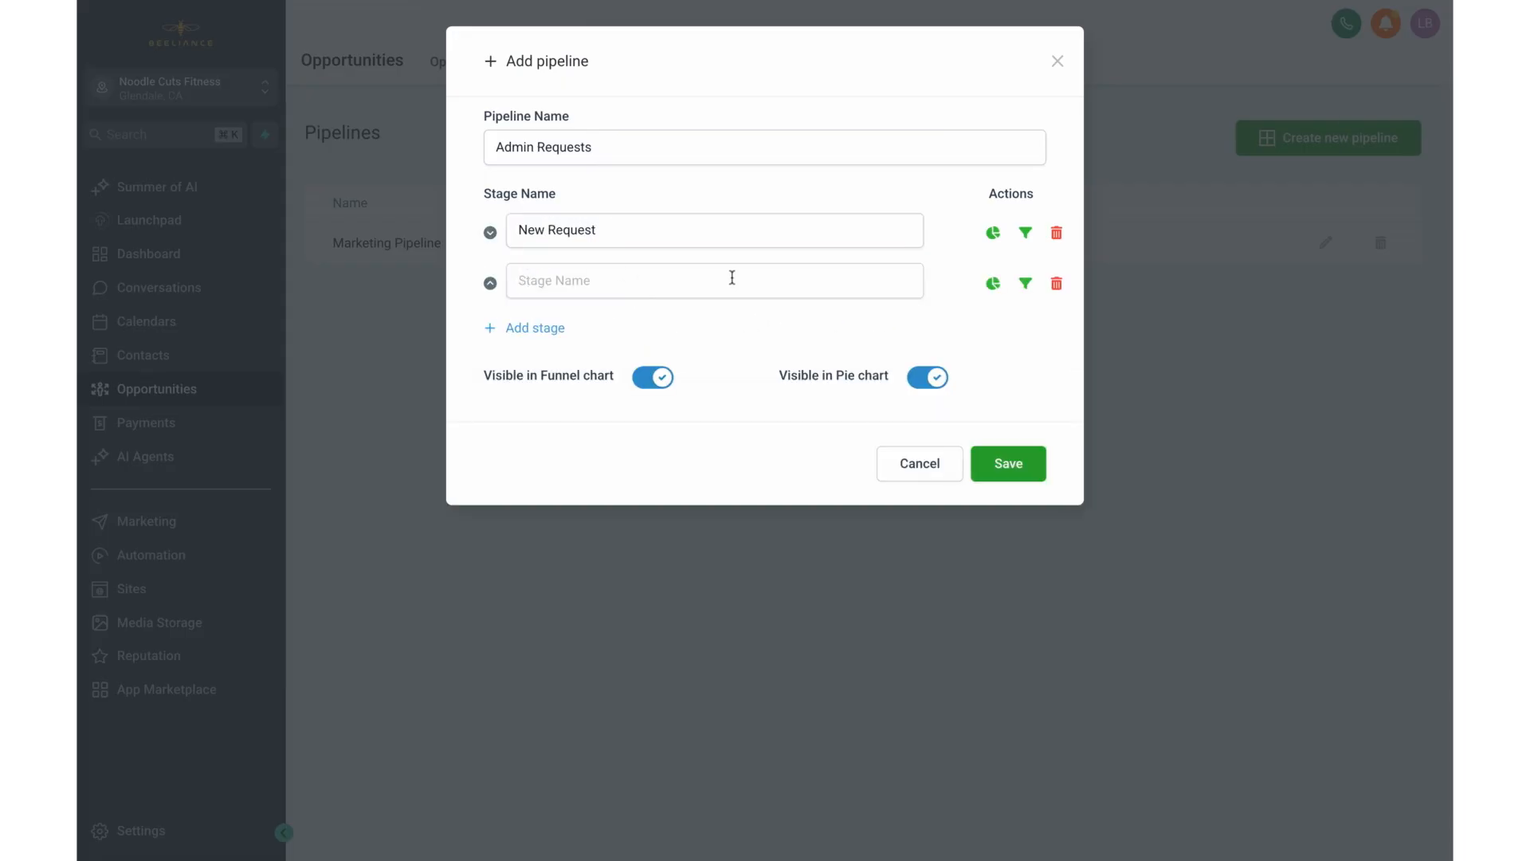
pyautogui.write('Assigned T')
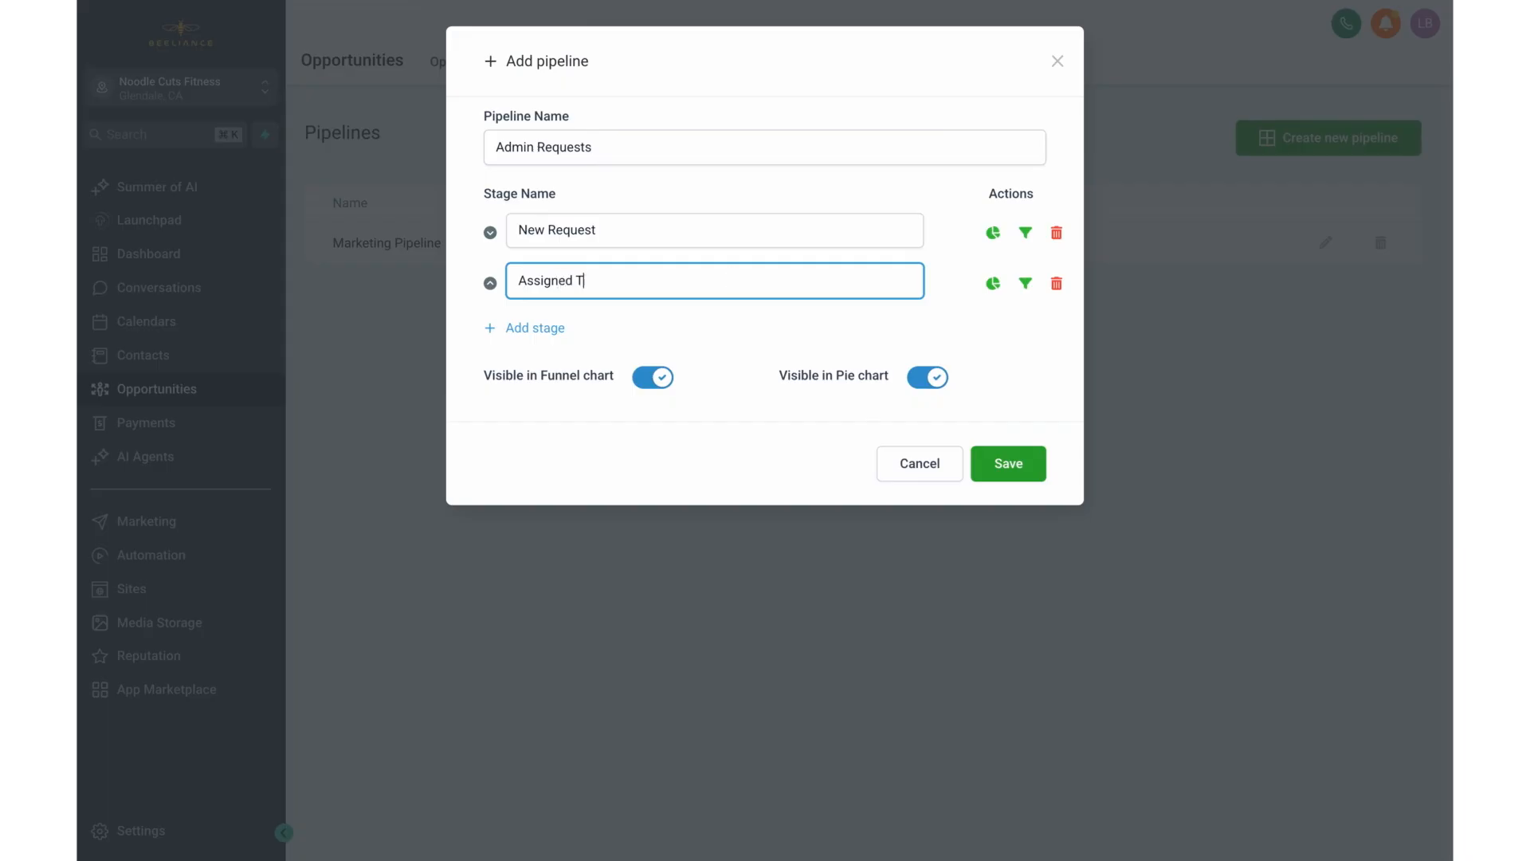
pyautogui.write('o Team Member')
# Step: Add a third stage named In Progress and a fourth named Waiting on Client Response
pyautogui.click(562, 326)
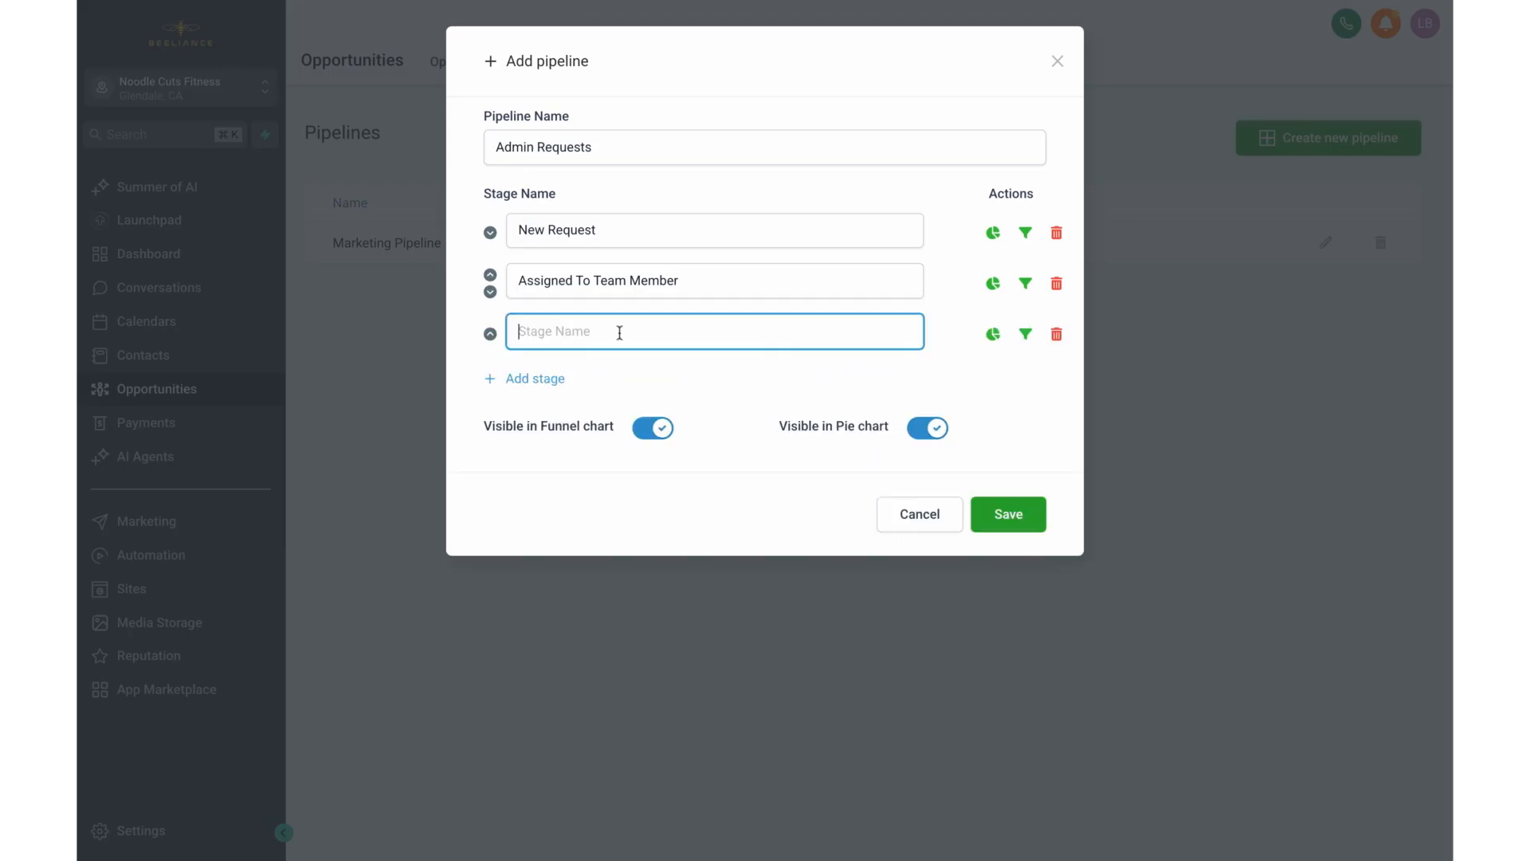
pyautogui.write('In Proger')
pyautogui.click(538, 380)
pyautogui.click(642, 381)
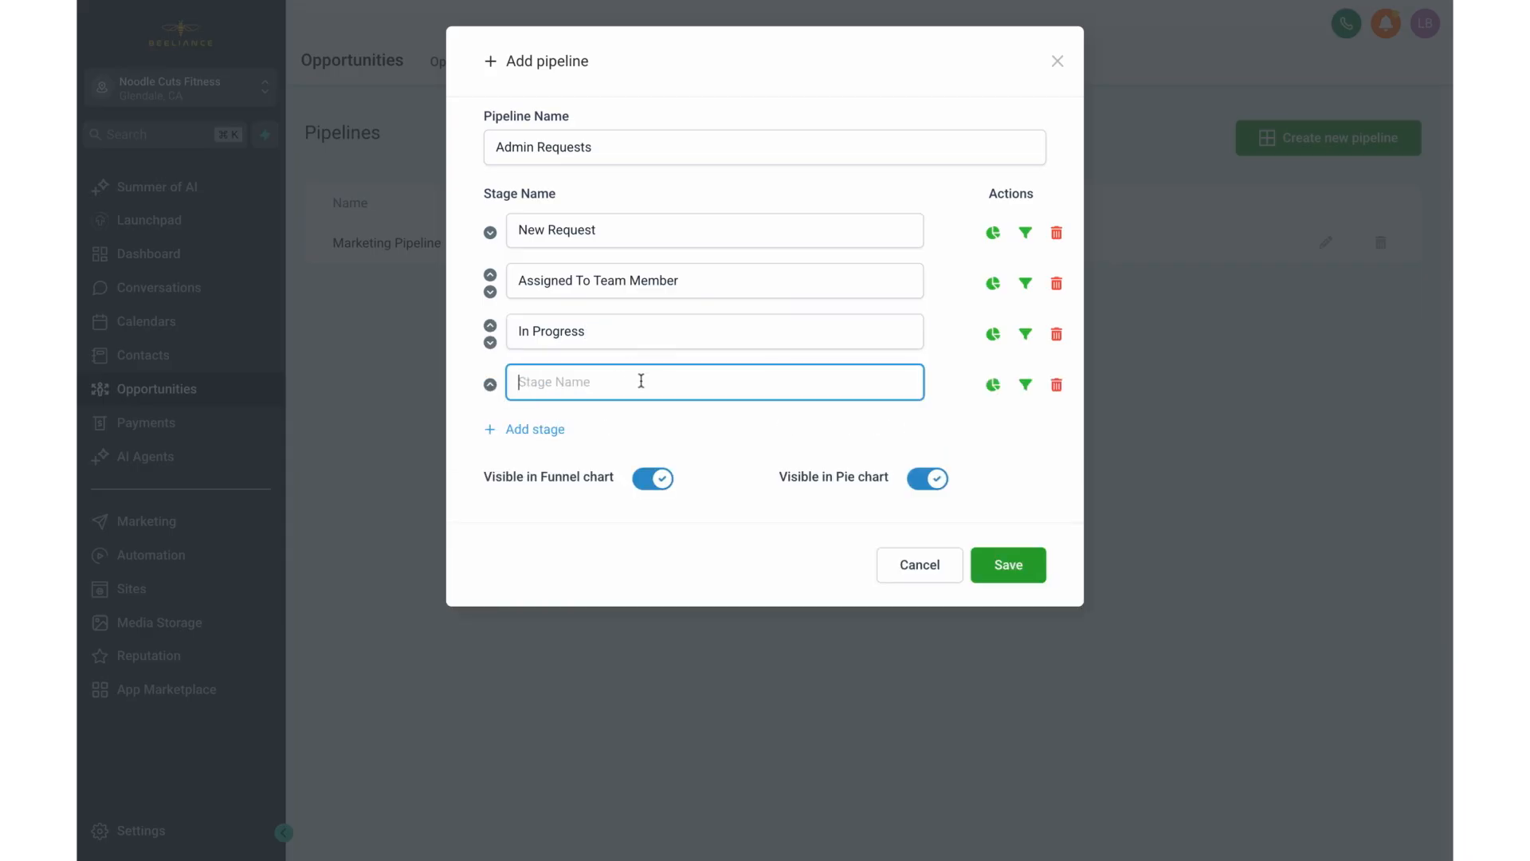
pyautogui.write('Waiting on Client Response')
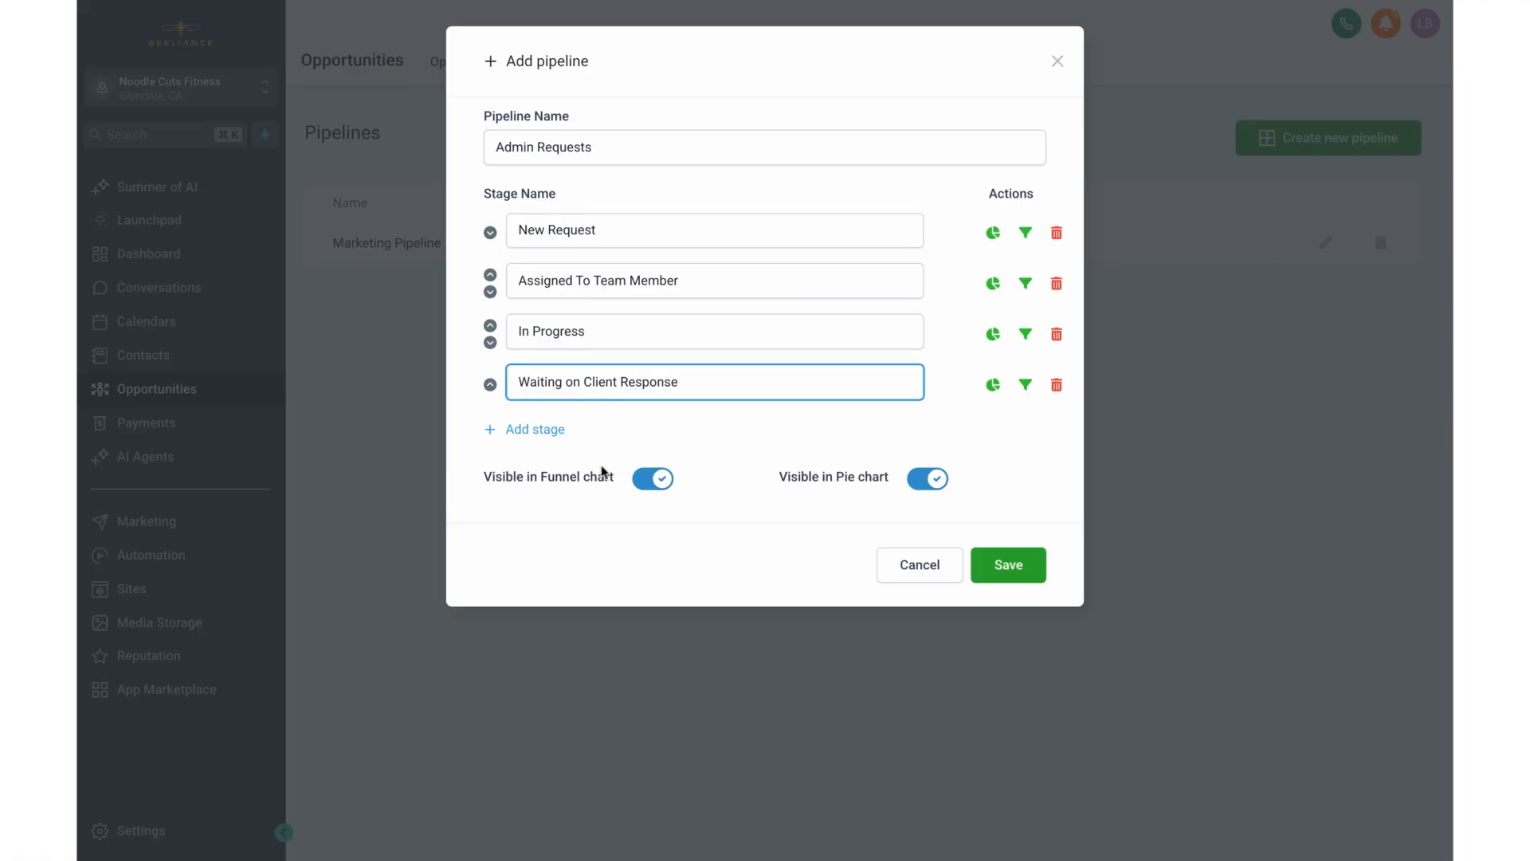
# Step: Add a Completed stage and a final archive stage, and save the Admin Requests pipeline
pyautogui.click(534, 431)
pyautogui.click(579, 441)
pyautogui.write('Comp')
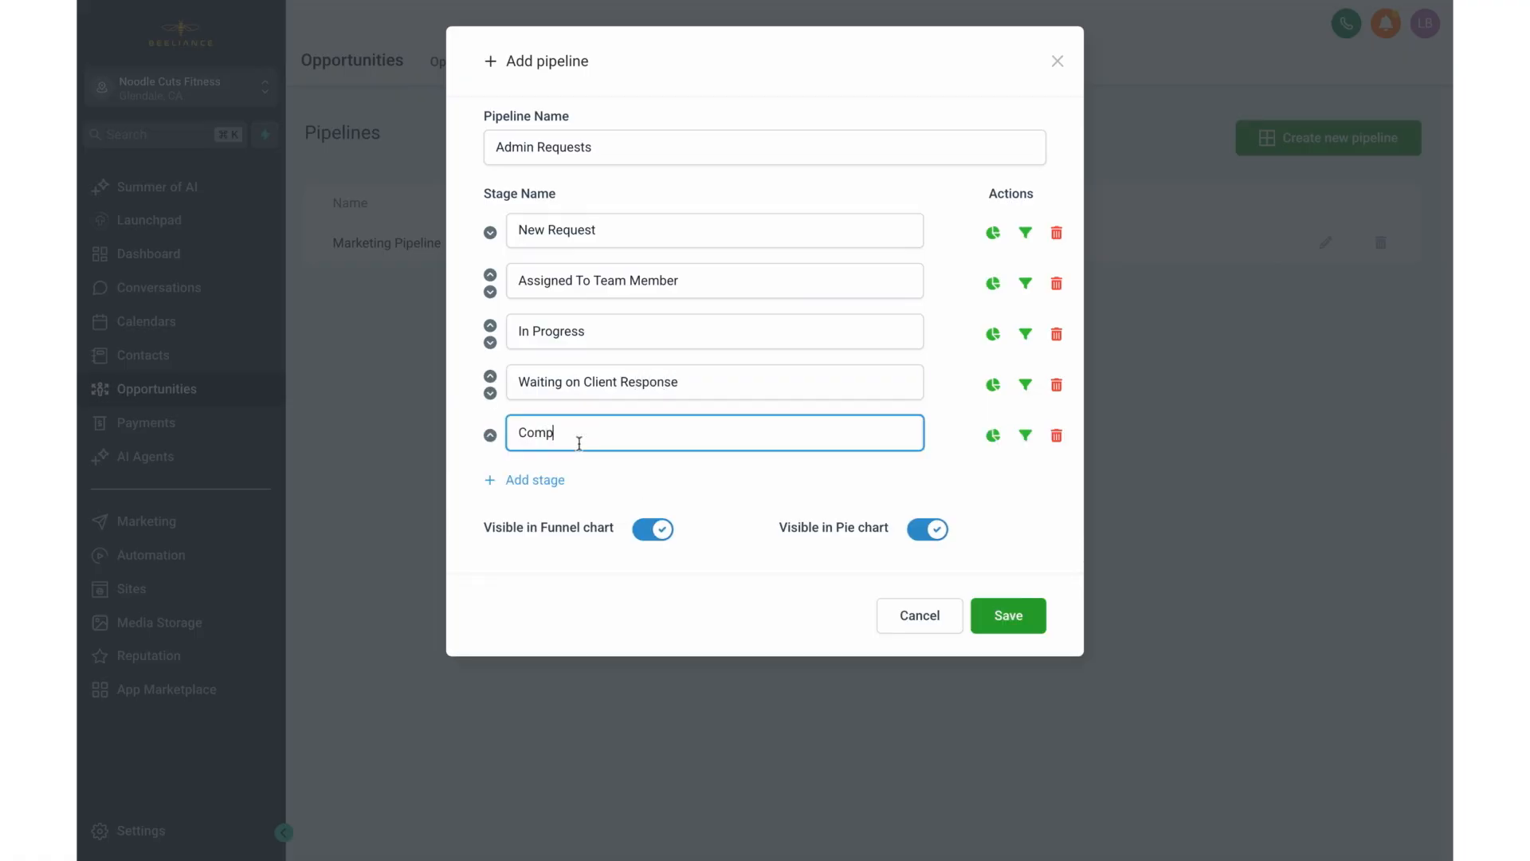
pyautogui.write('lerted')
pyautogui.click(535, 480)
pyautogui.write('A')
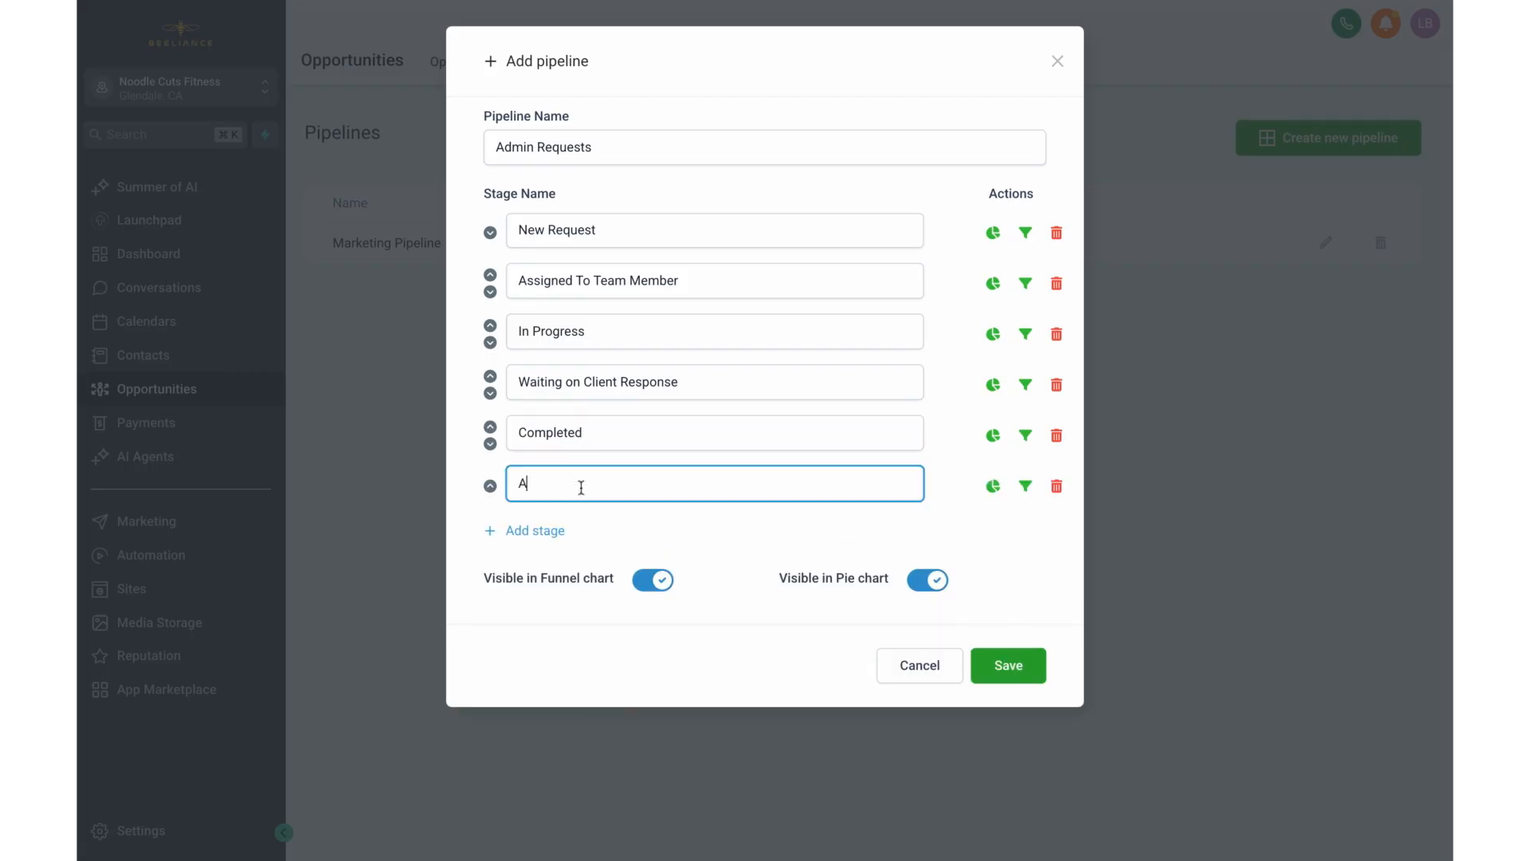
pyautogui.write('rchin')
pyautogui.click(1031, 676)
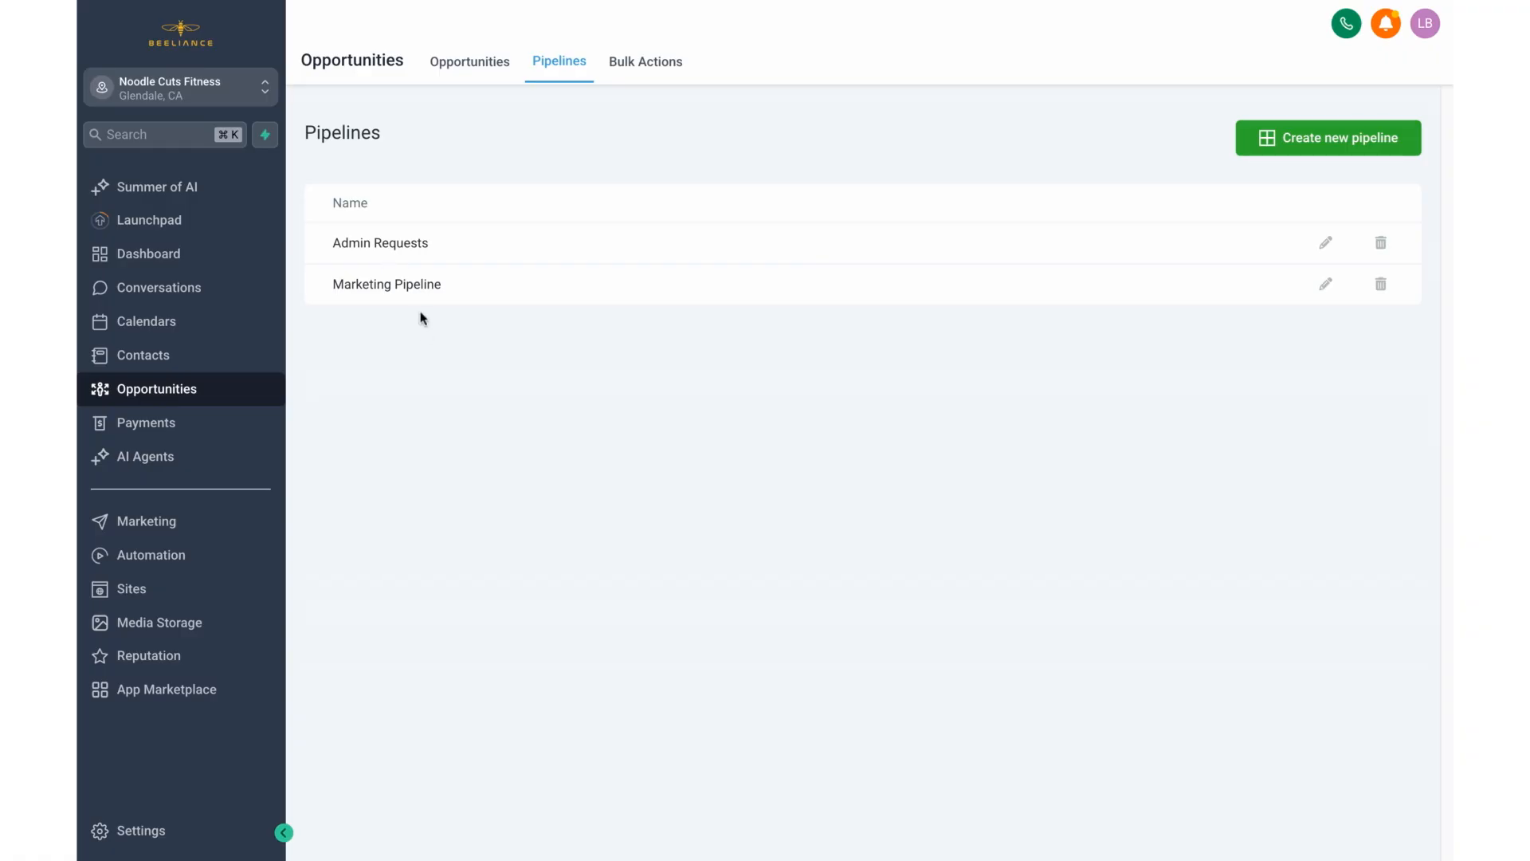
# Step: Display the Admin Requests pipeline's board in the opportunities view to check its stages
pyautogui.click(467, 69)
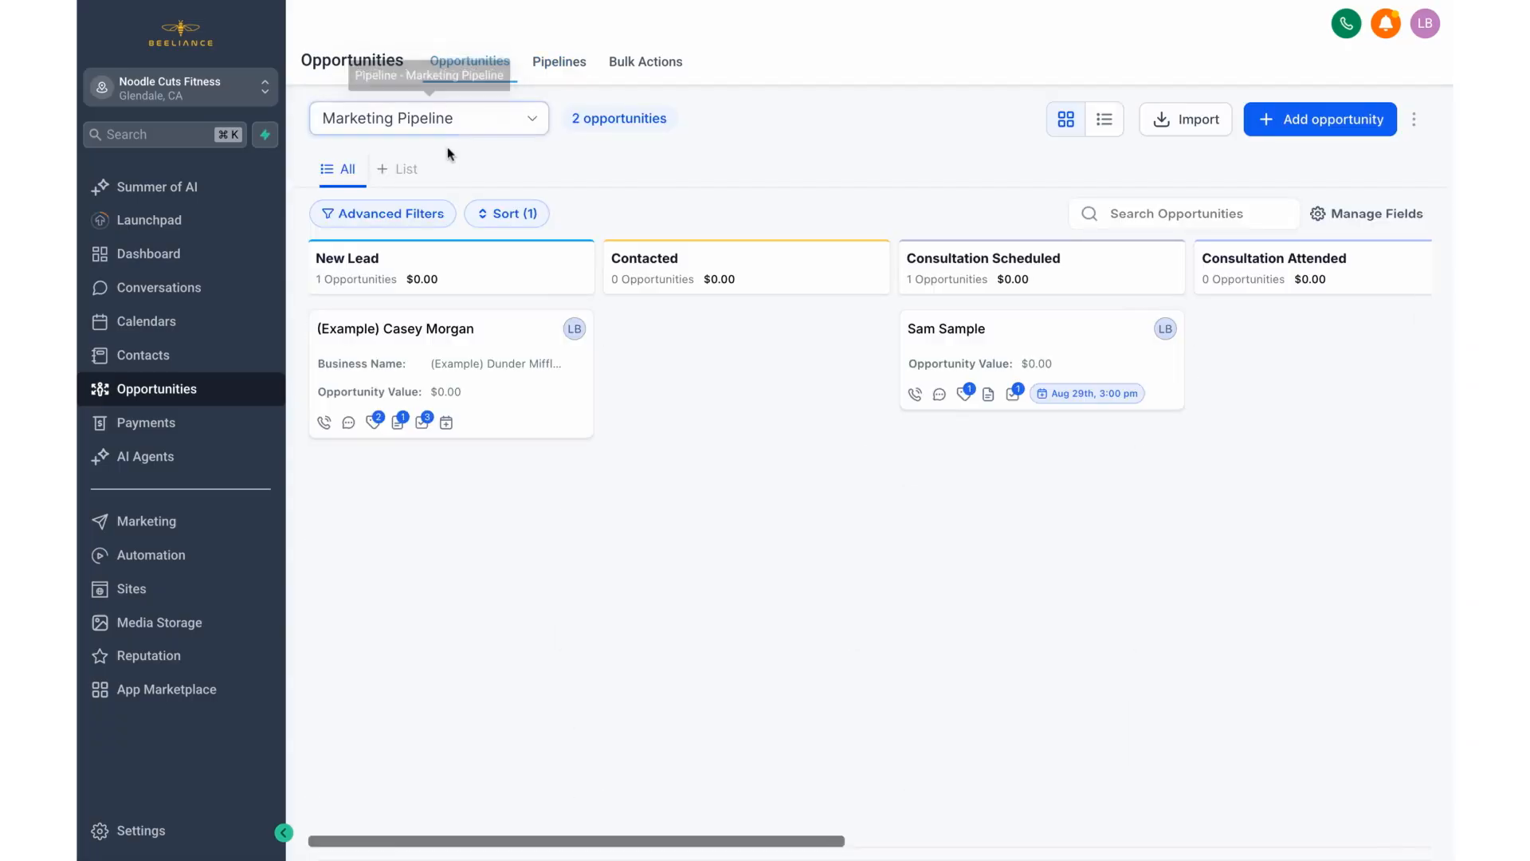
pyautogui.click(465, 119)
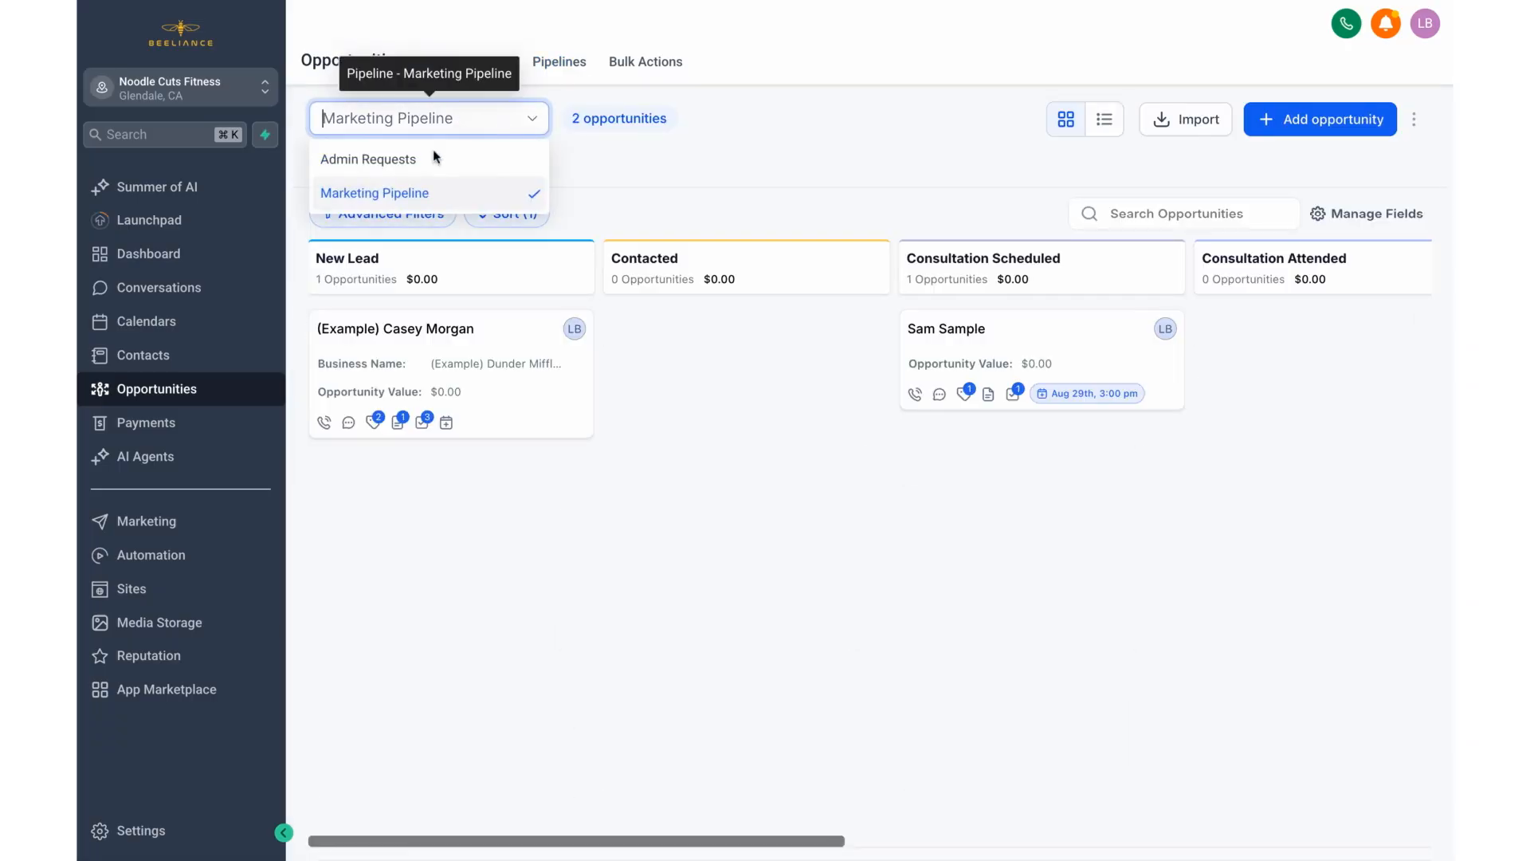
pyautogui.click(431, 160)
# Step: Switch the board back to the Marketing Pipeline and look through its stages from New Lead to Closed Won
pyautogui.click(447, 125)
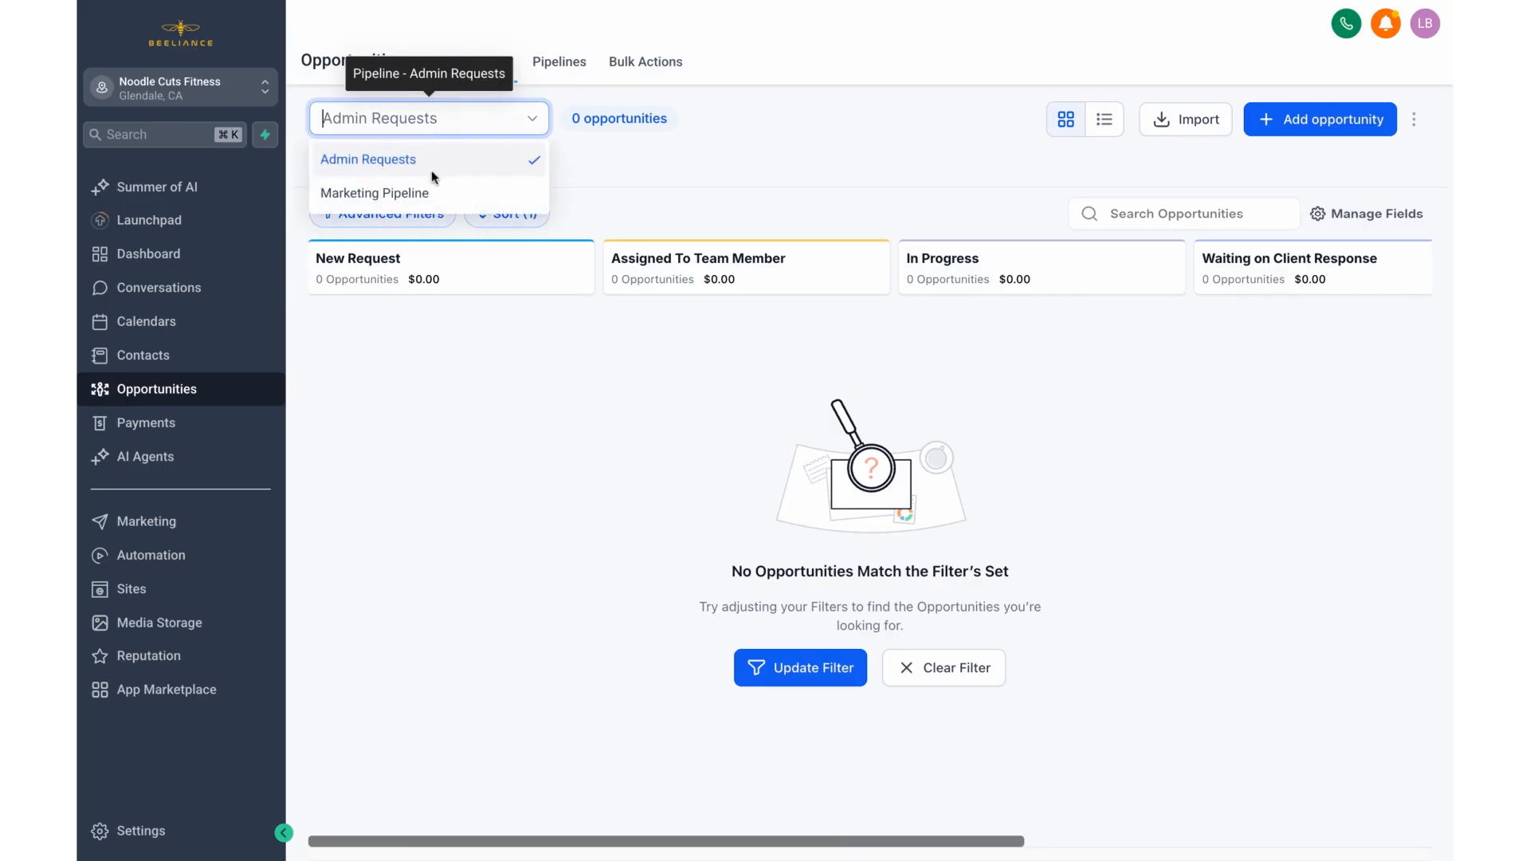
pyautogui.click(432, 191)
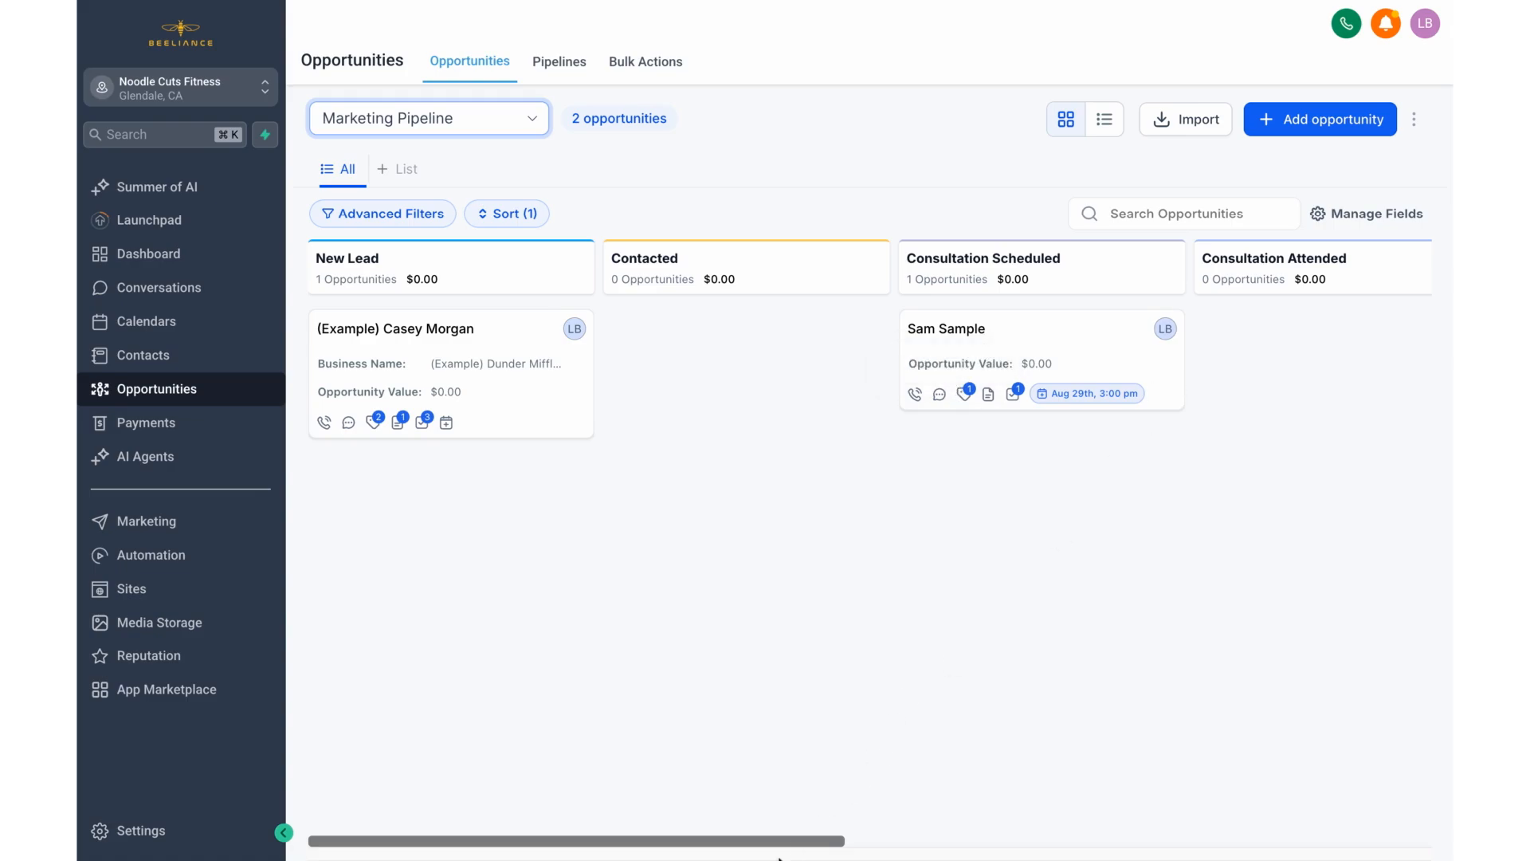
pyautogui.hscroll(3, 784, 844)
pyautogui.hscroll(15, 783, 844)
pyautogui.hscroll(-13, 783, 844)
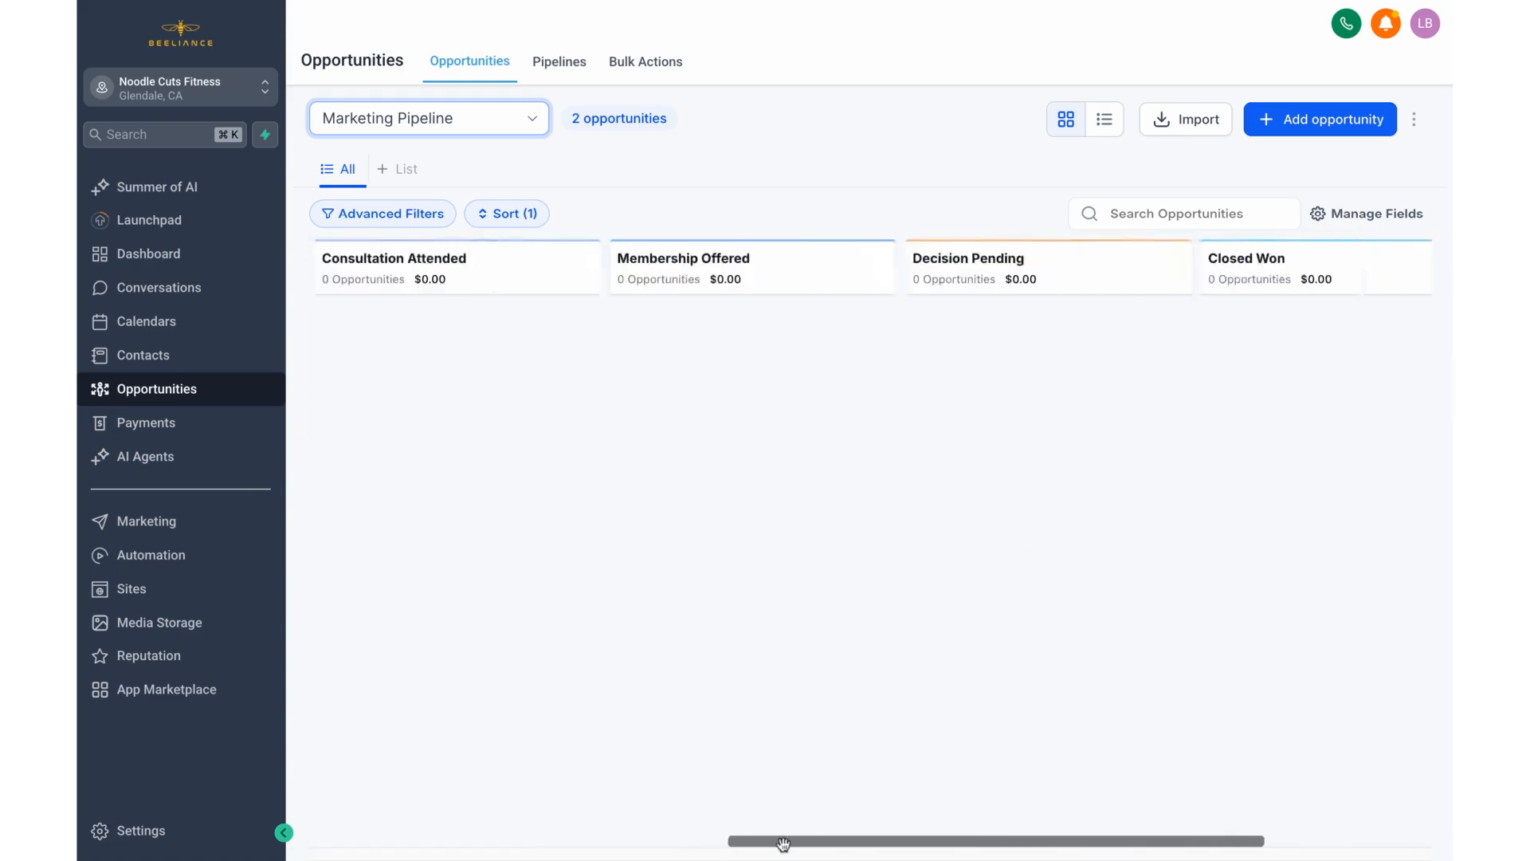
pyautogui.hscroll(-4, 827, 797)
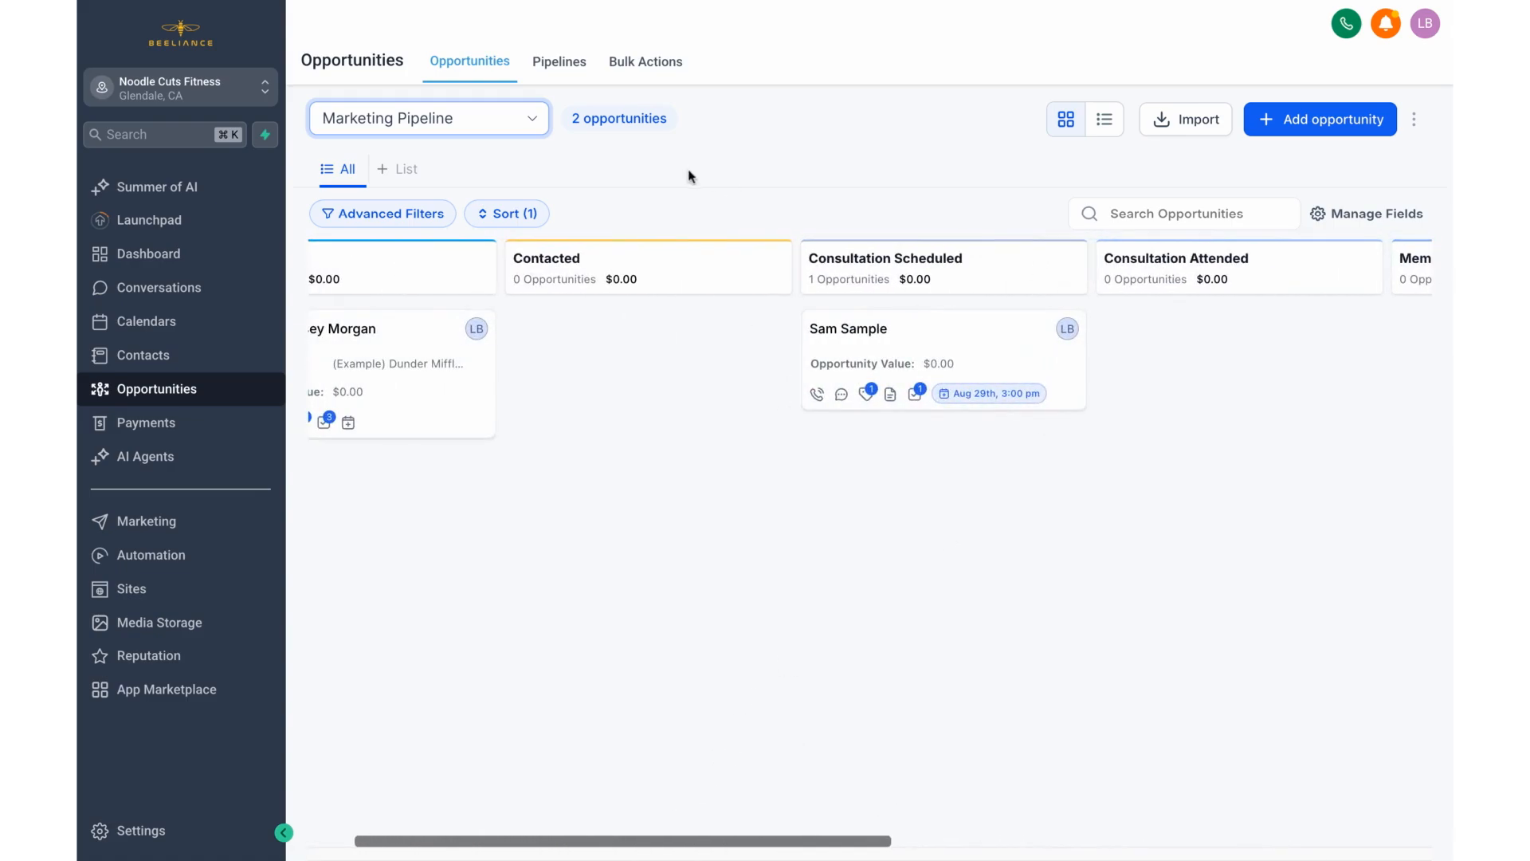
# Step: View the Admin Requests board again for comparison and return to the Marketing Pipeline
pyautogui.click(462, 123)
pyautogui.click(454, 159)
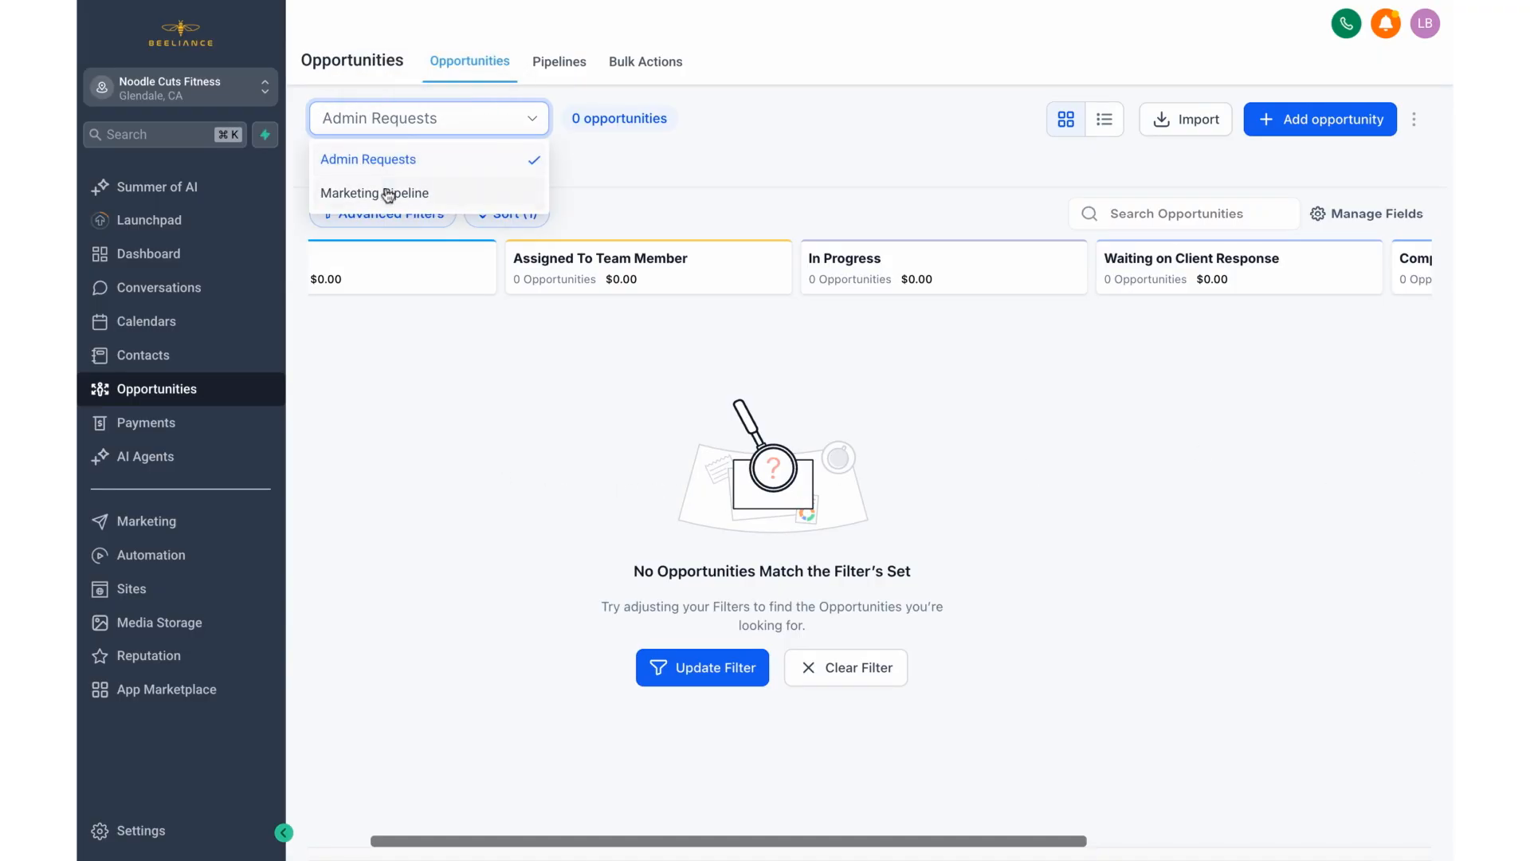
pyautogui.click(388, 194)
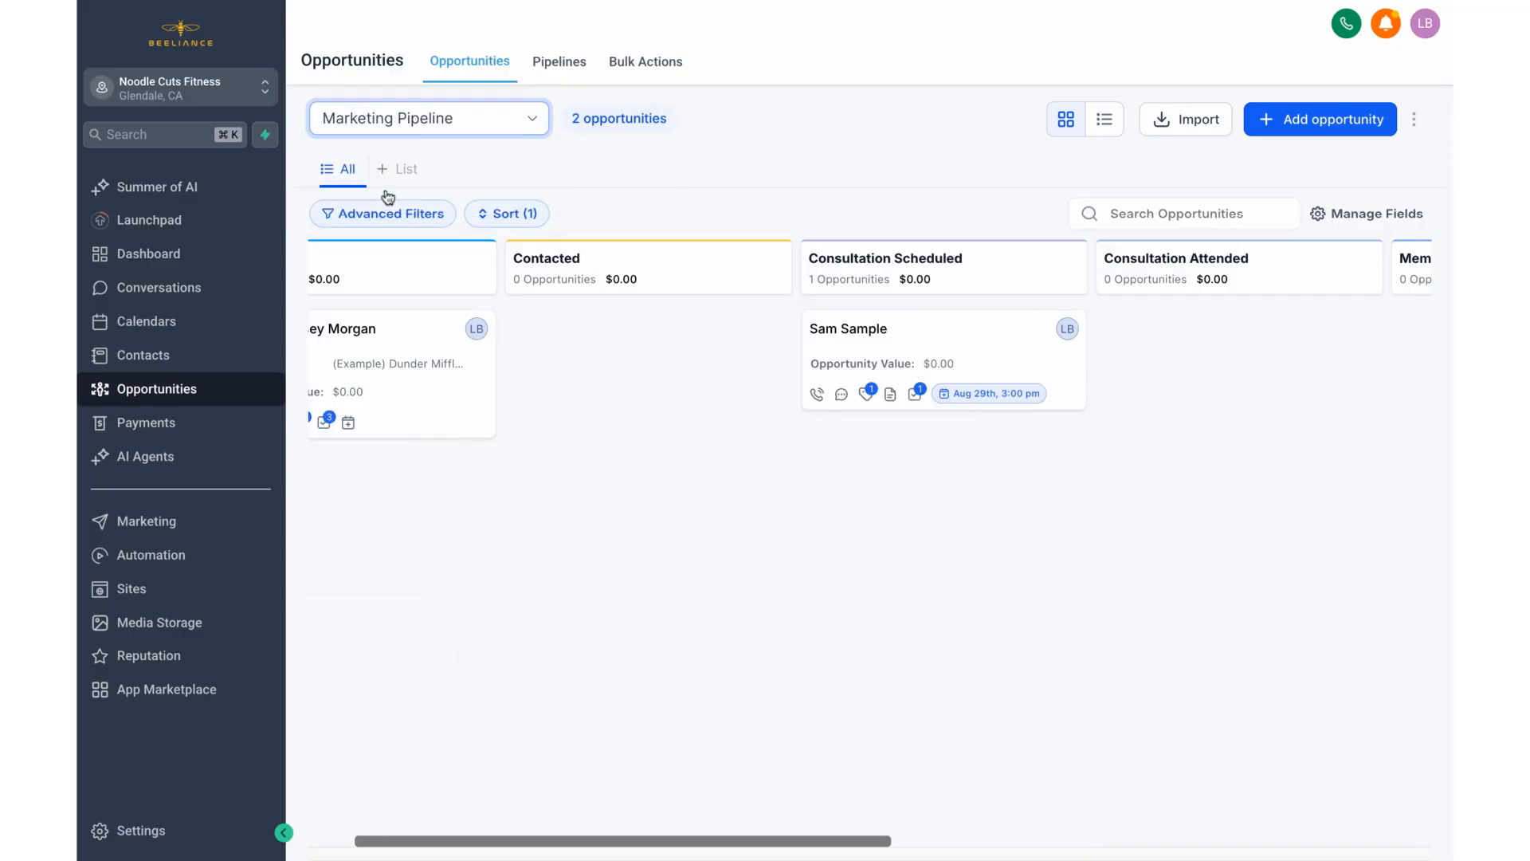